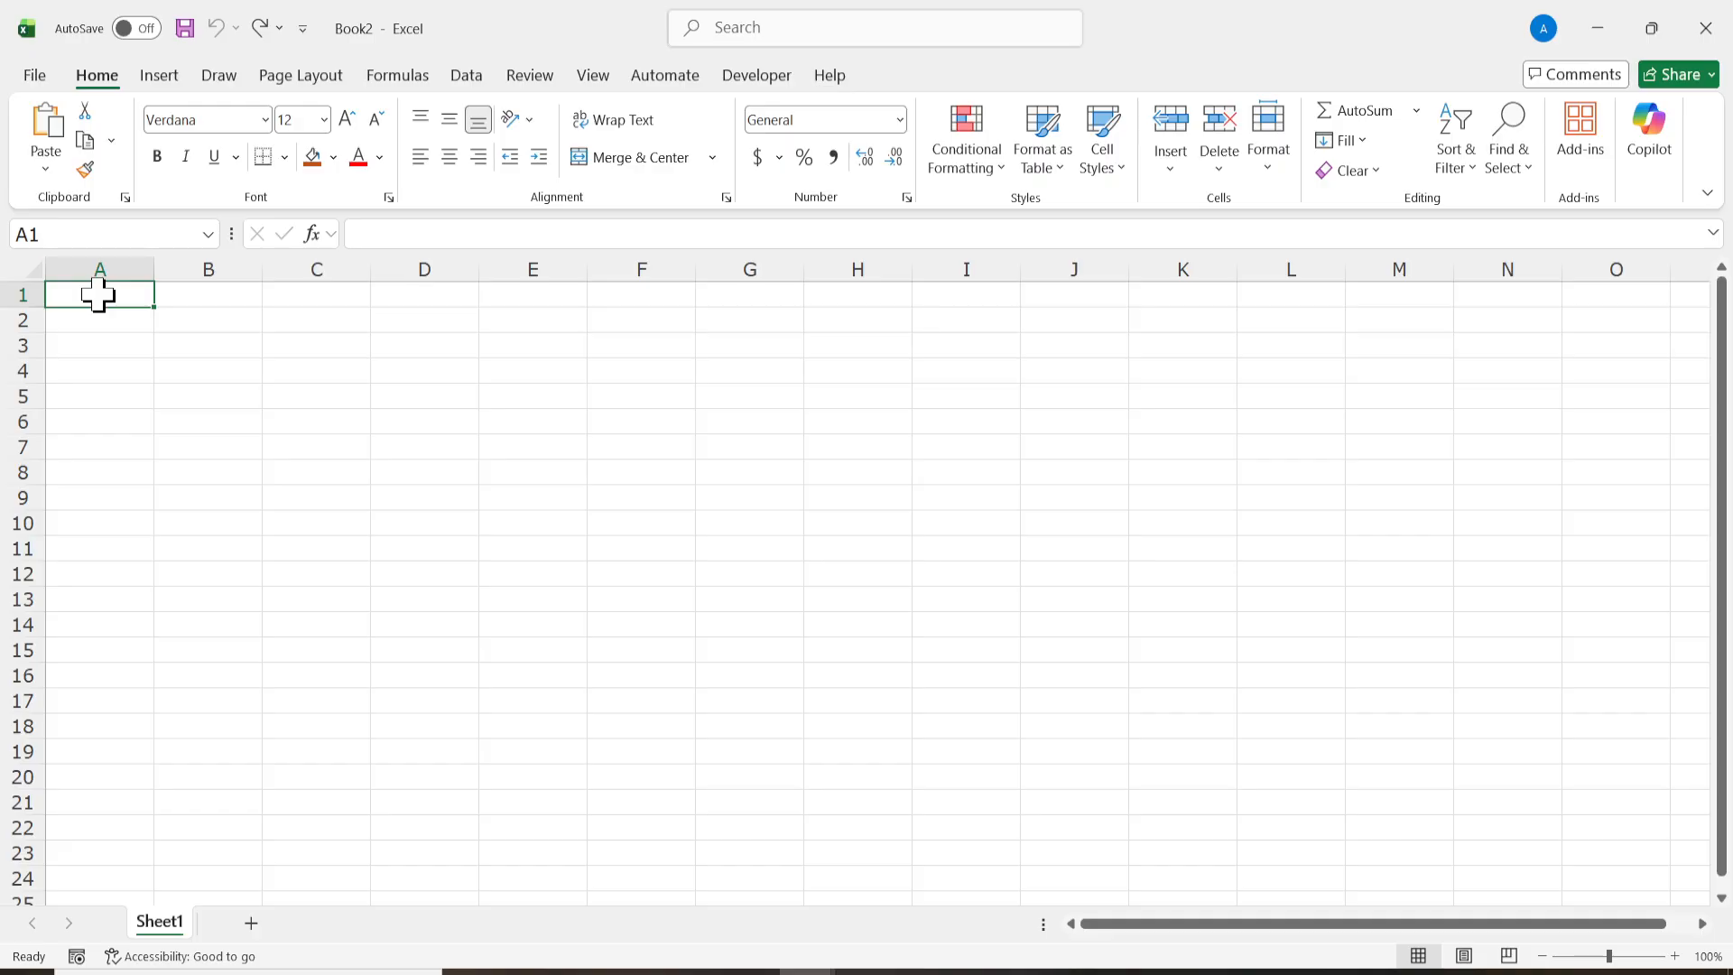
Step: Set the column width of the entire sheet to 2
{"action": "left_click", "coordinate": [33, 267]}
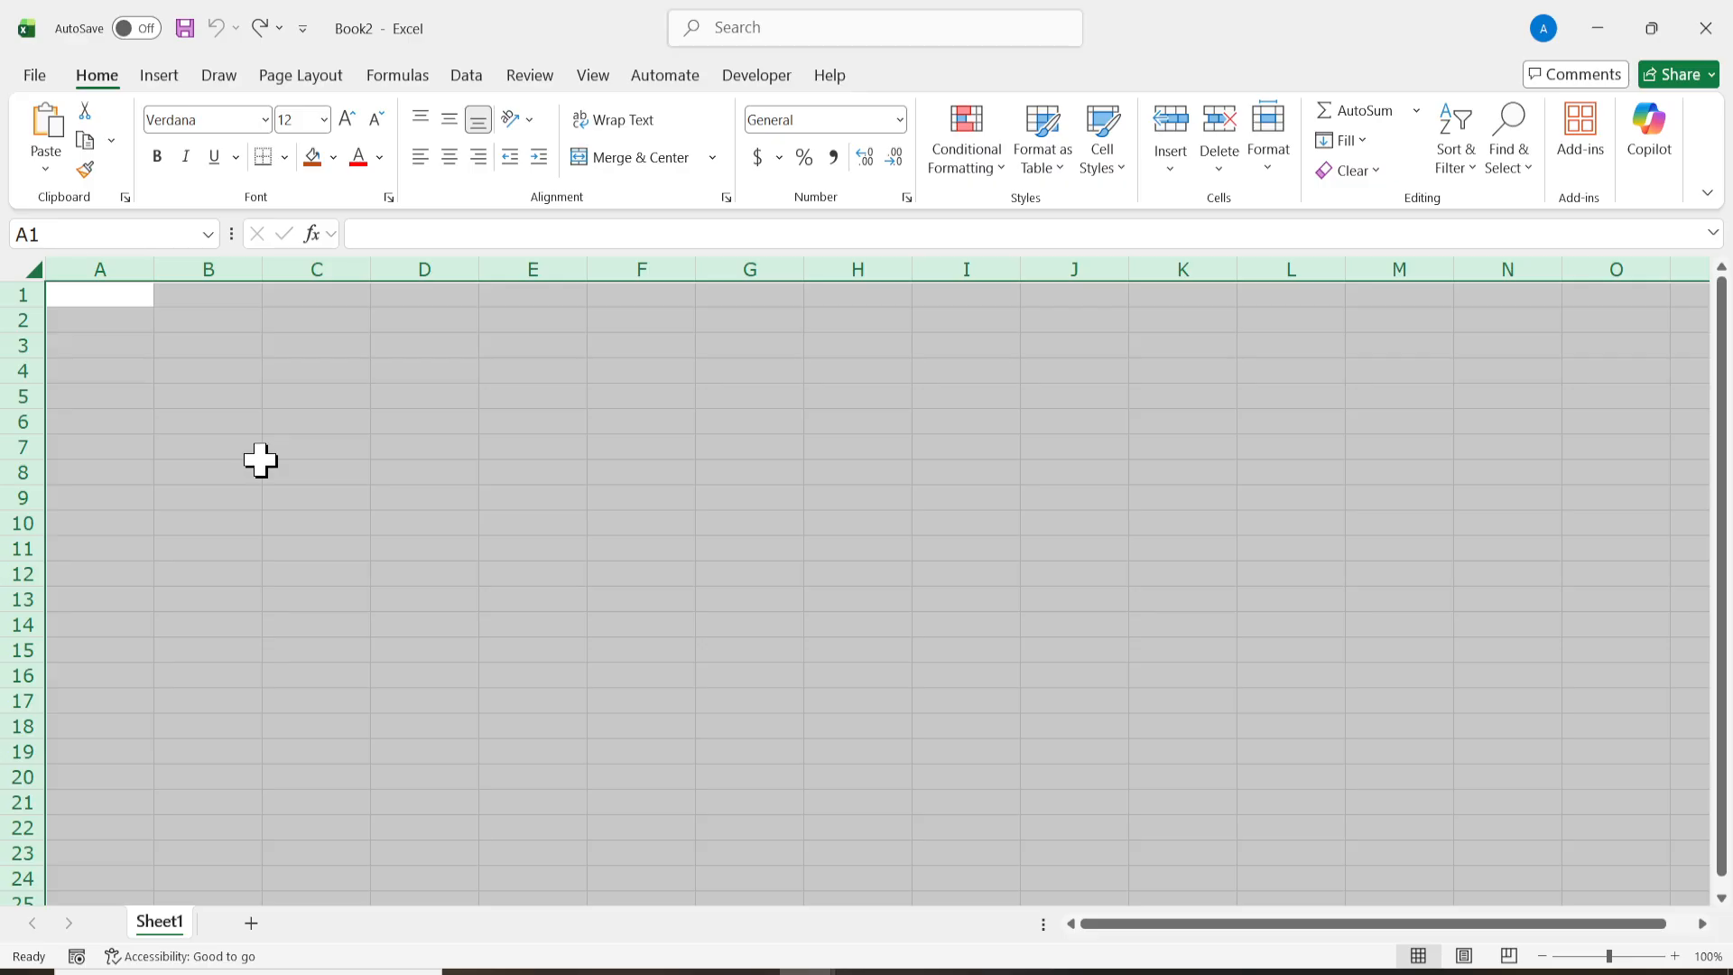
{"action": "right_click", "coordinate": [153, 275]}
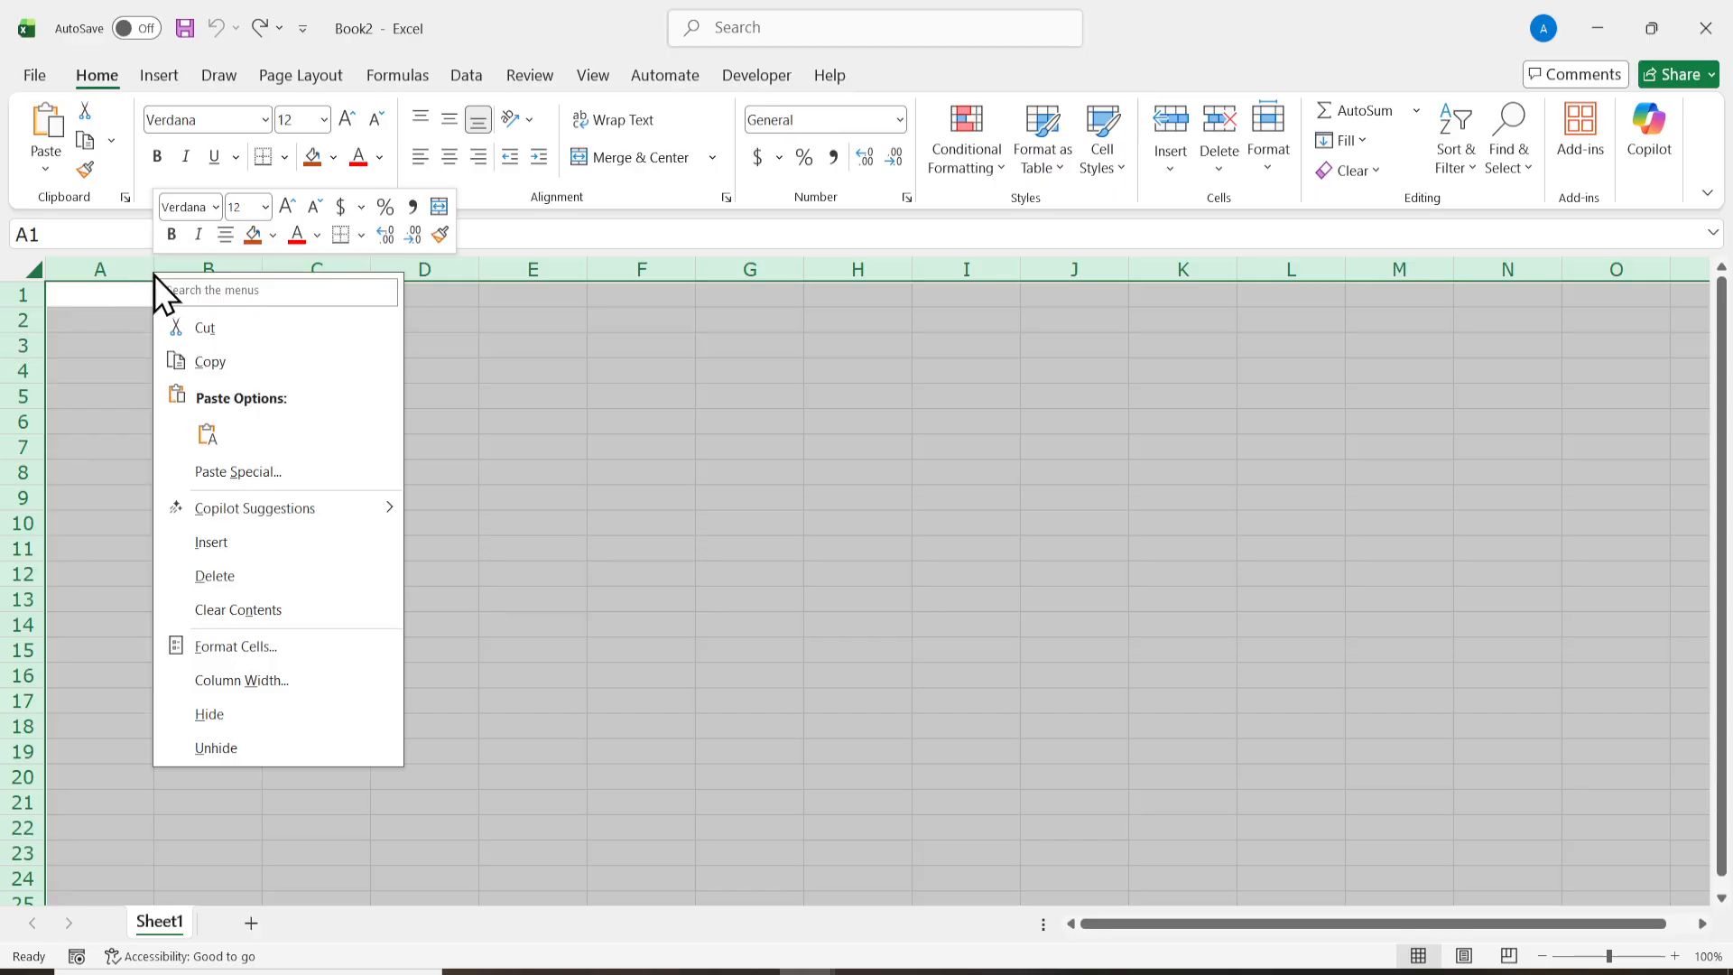
{"action": "left_click", "coordinate": [283, 677]}
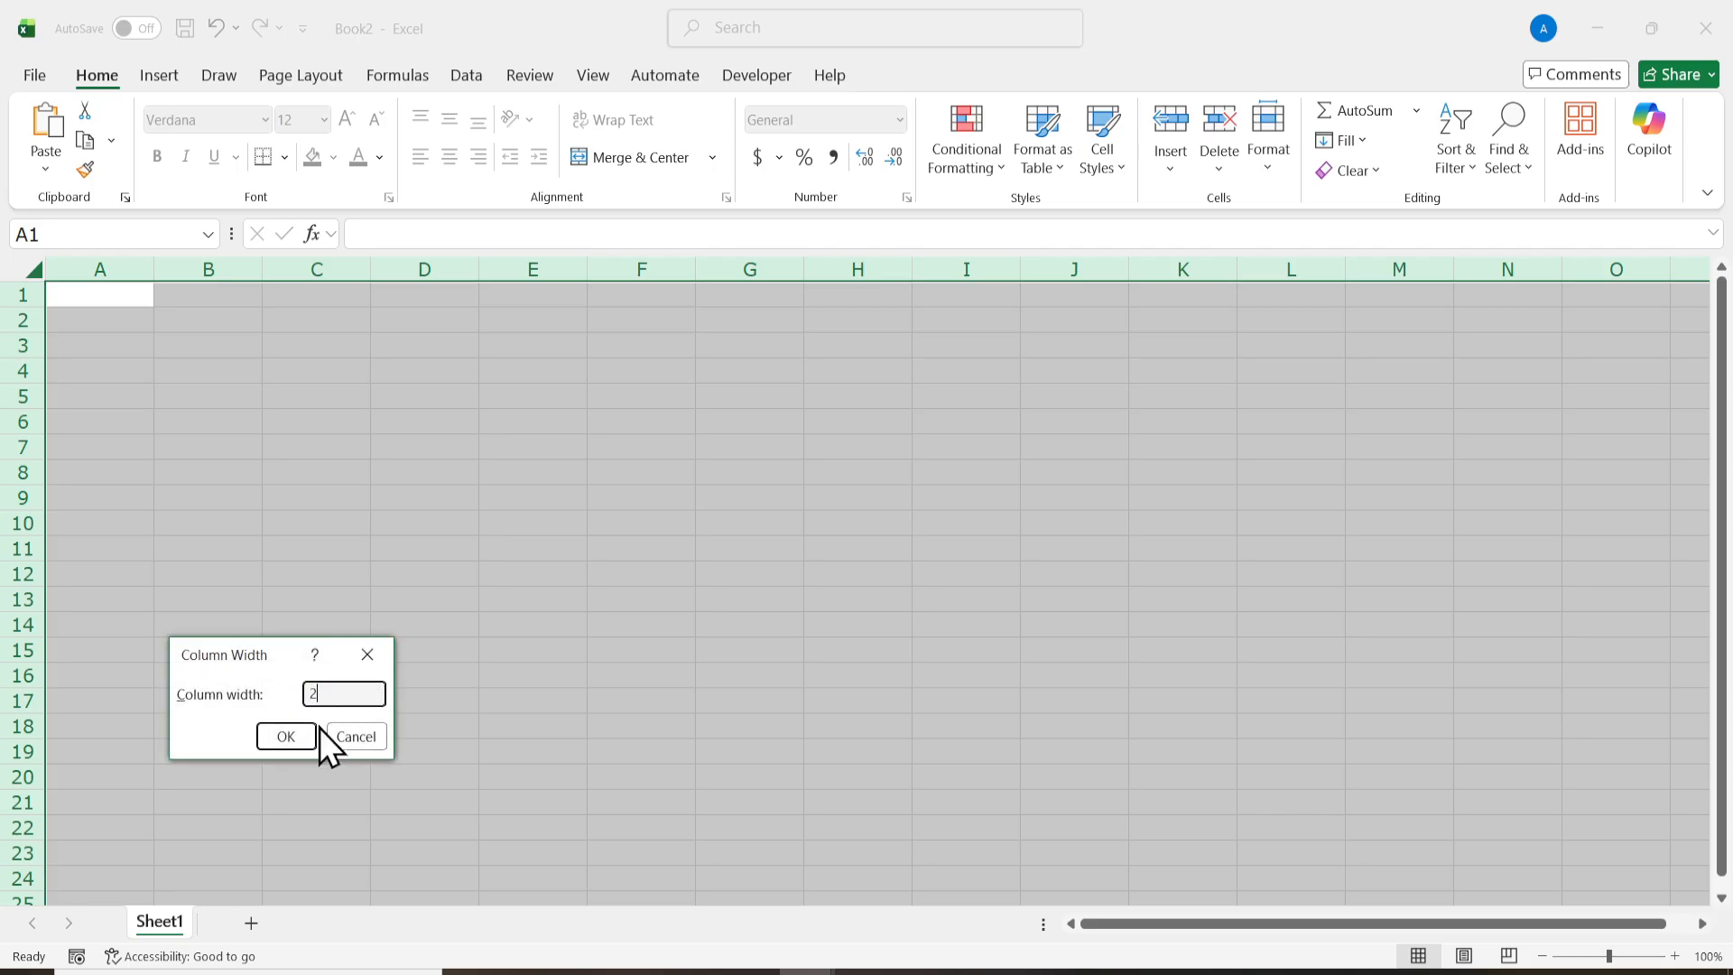
{"action": "type", "text": "2"}
{"action": "left_click", "coordinate": [285, 737]}
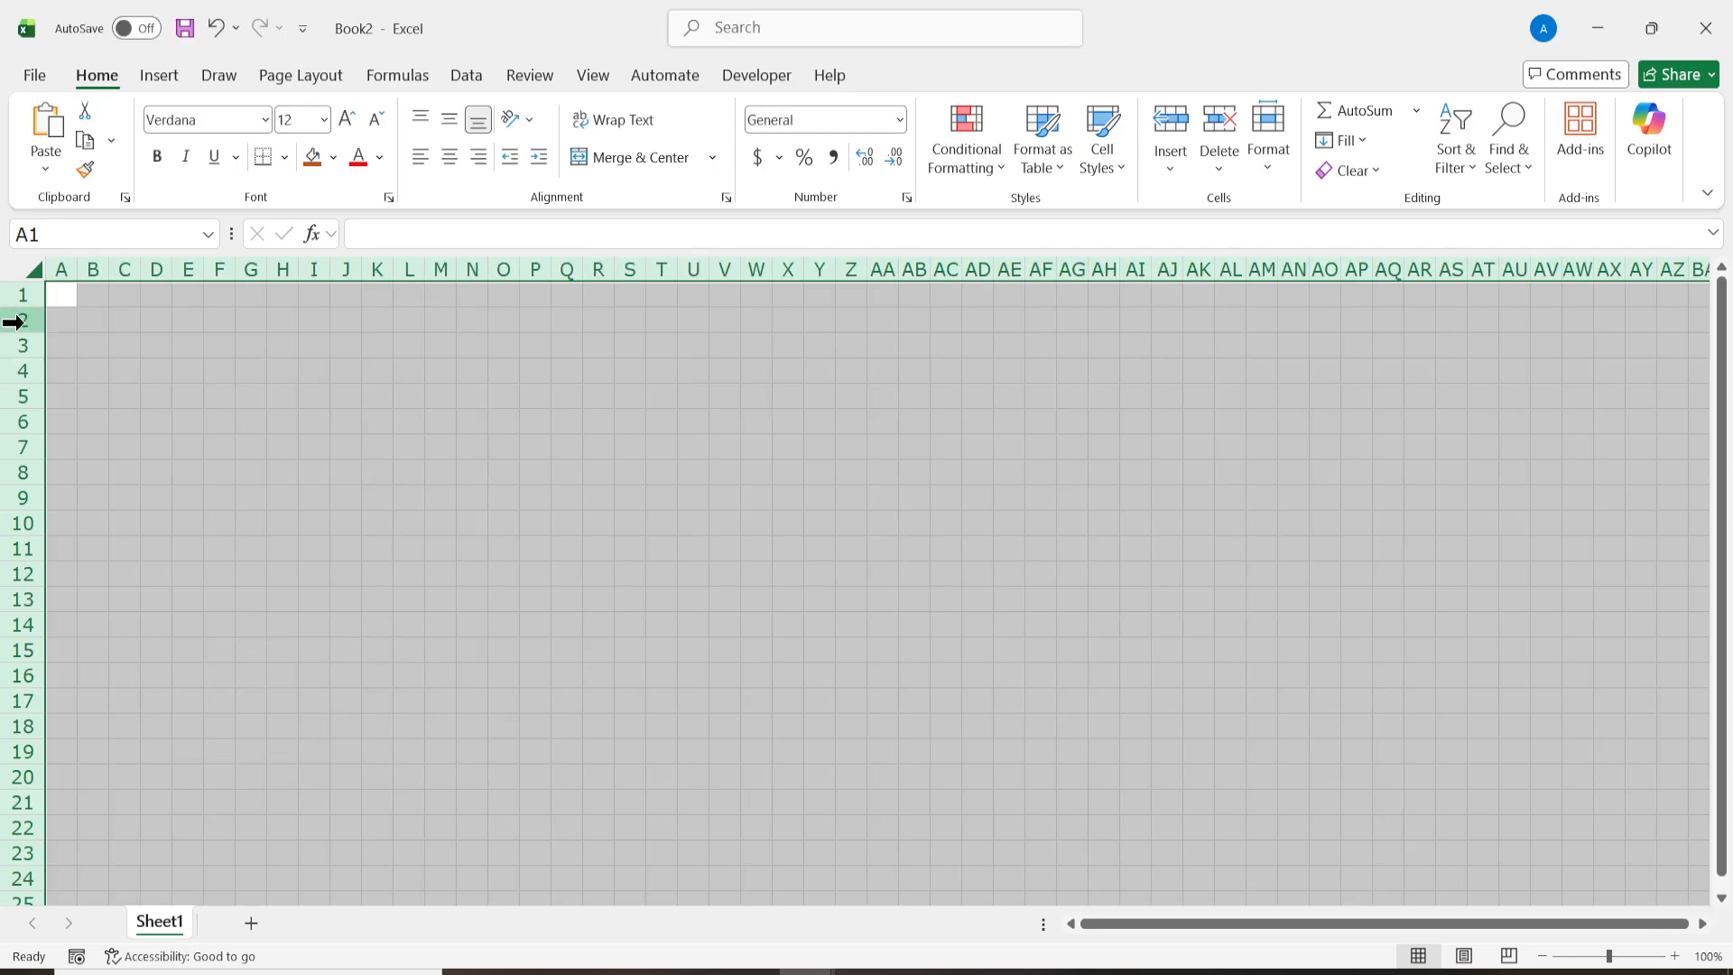
Step: Set the row height of the entire sheet to 15
{"action": "right_click", "coordinate": [18, 321]}
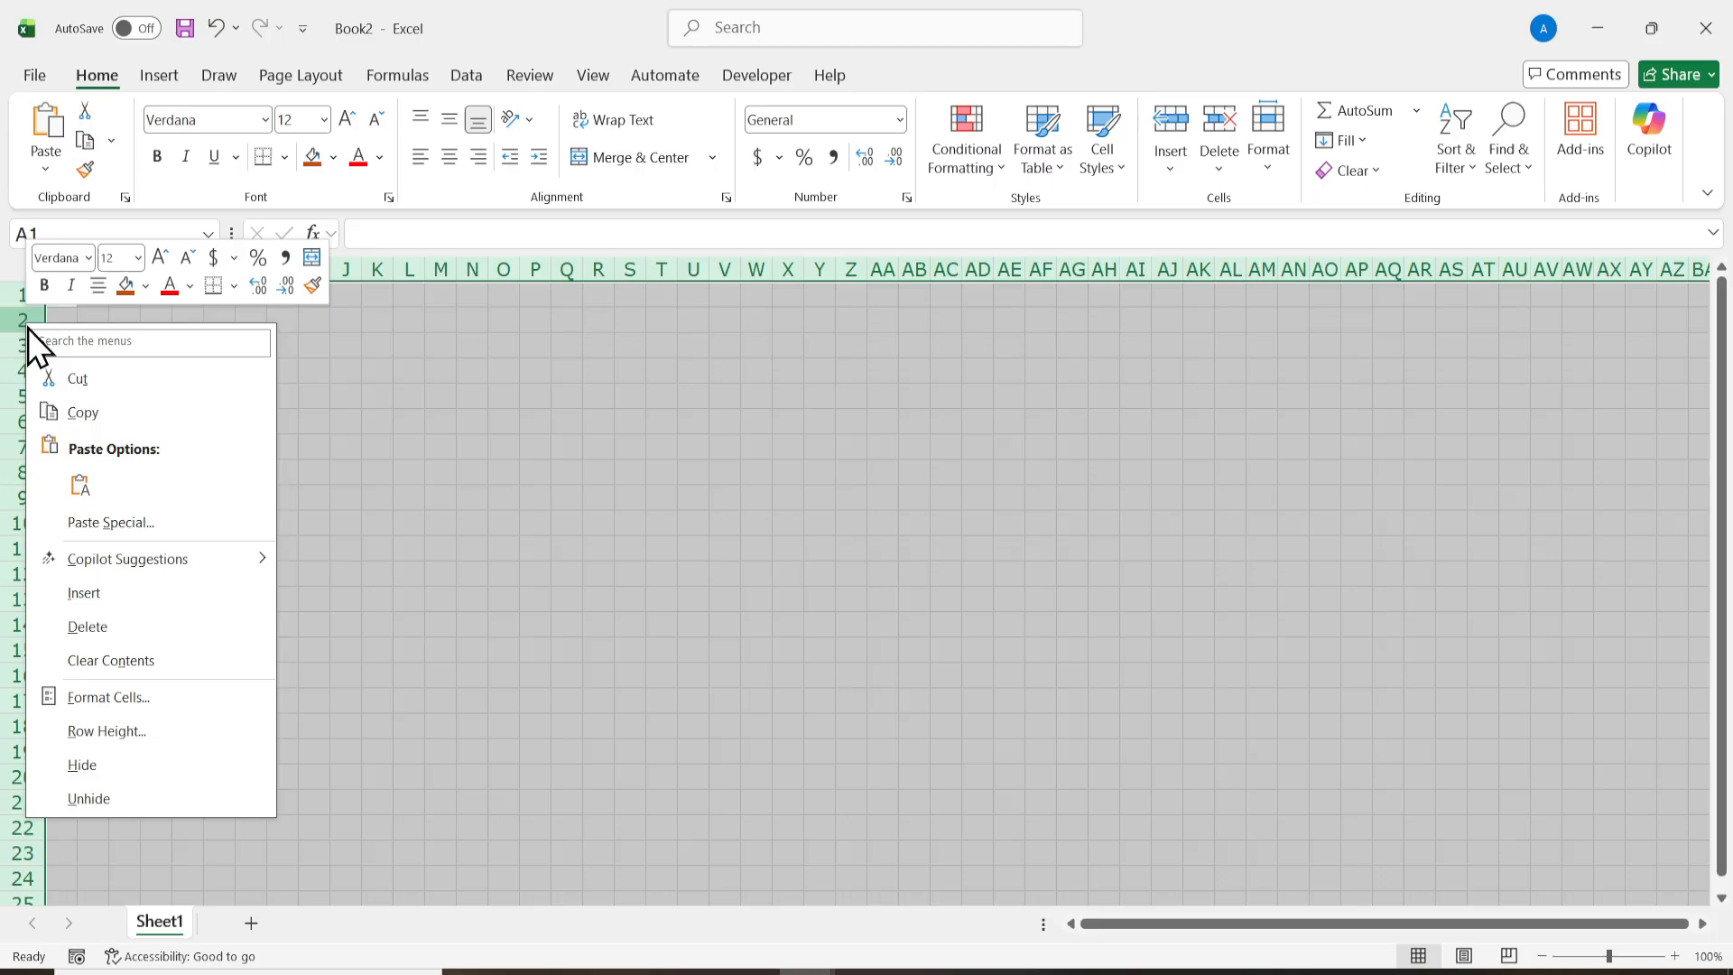
{"action": "left_click", "coordinate": [128, 727]}
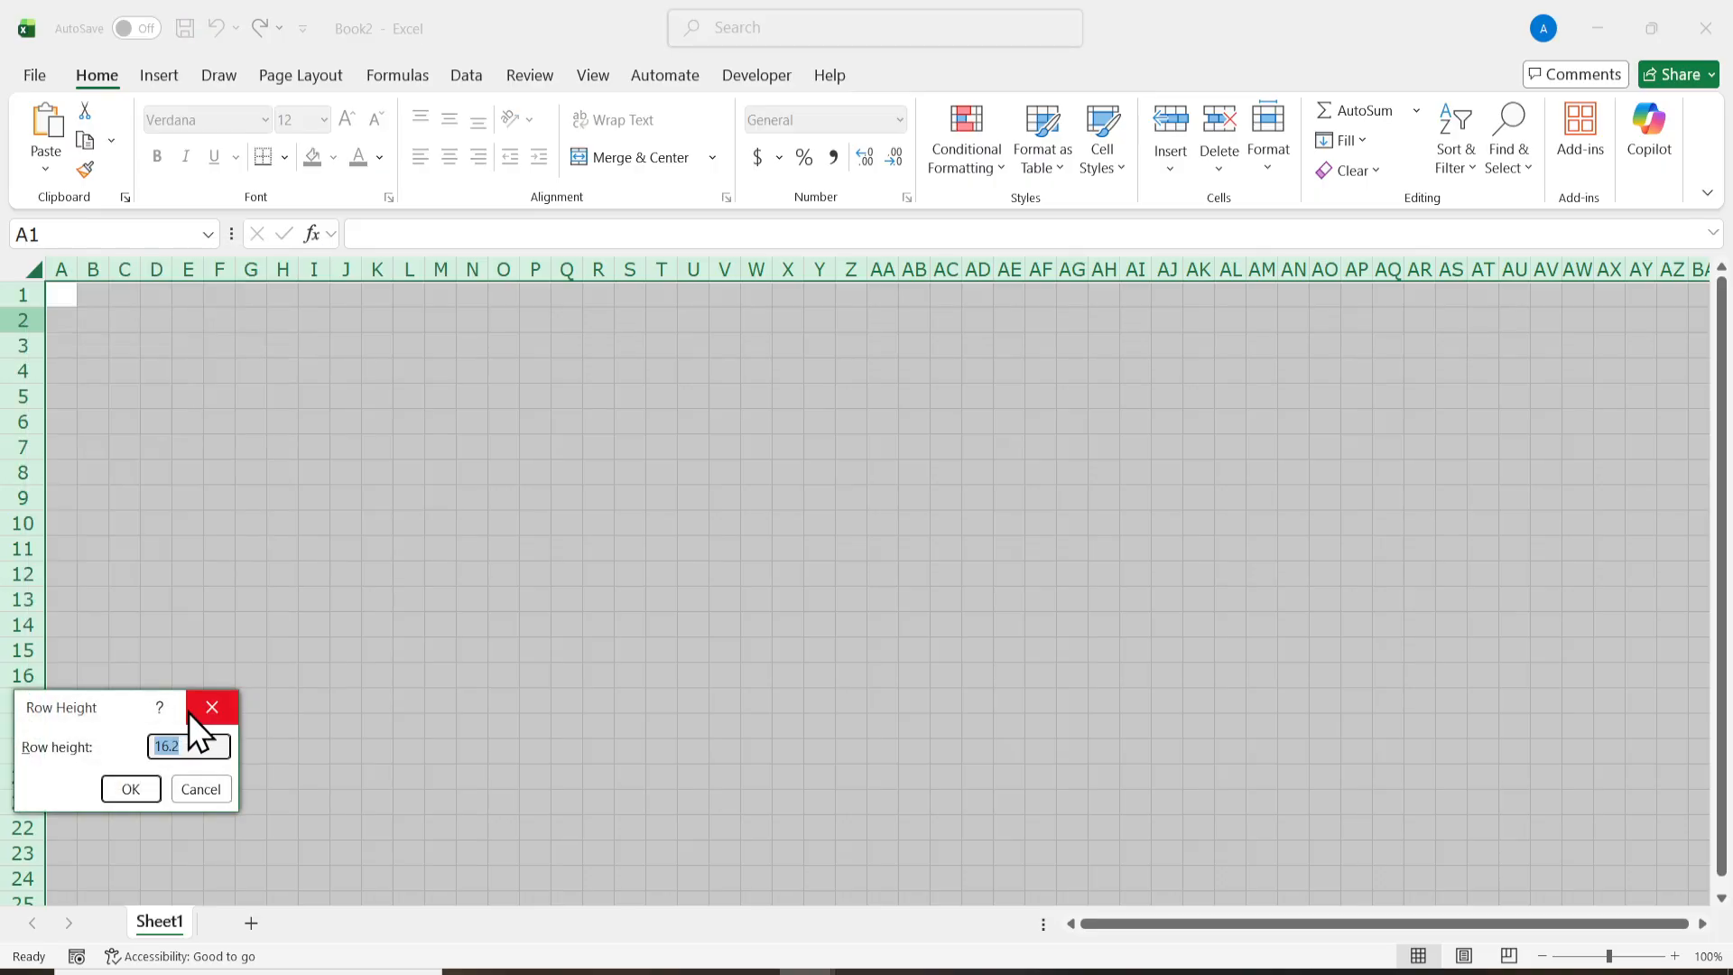
{"action": "type", "text": "15"}
{"action": "left_click", "coordinate": [148, 782]}
{"action": "left_click", "coordinate": [377, 644]}
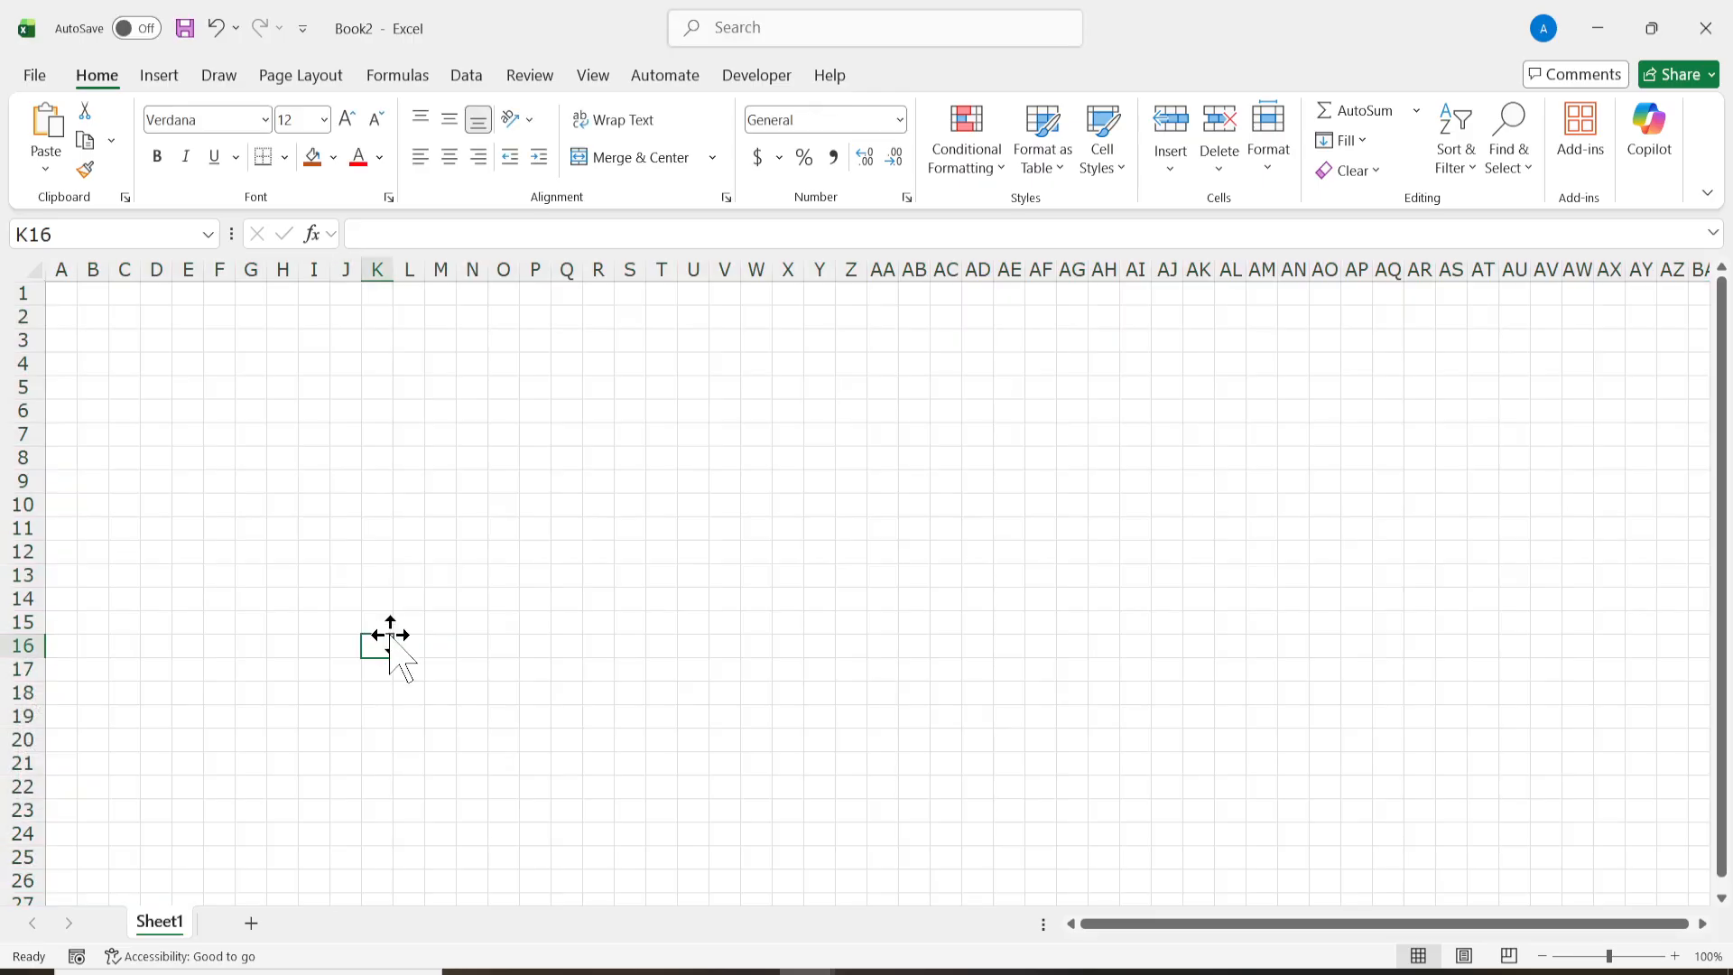
{"action": "left_click", "coordinate": [347, 318]}
{"action": "left_click_drag", "start_coordinate": [346, 318], "coordinate": [407, 430]}
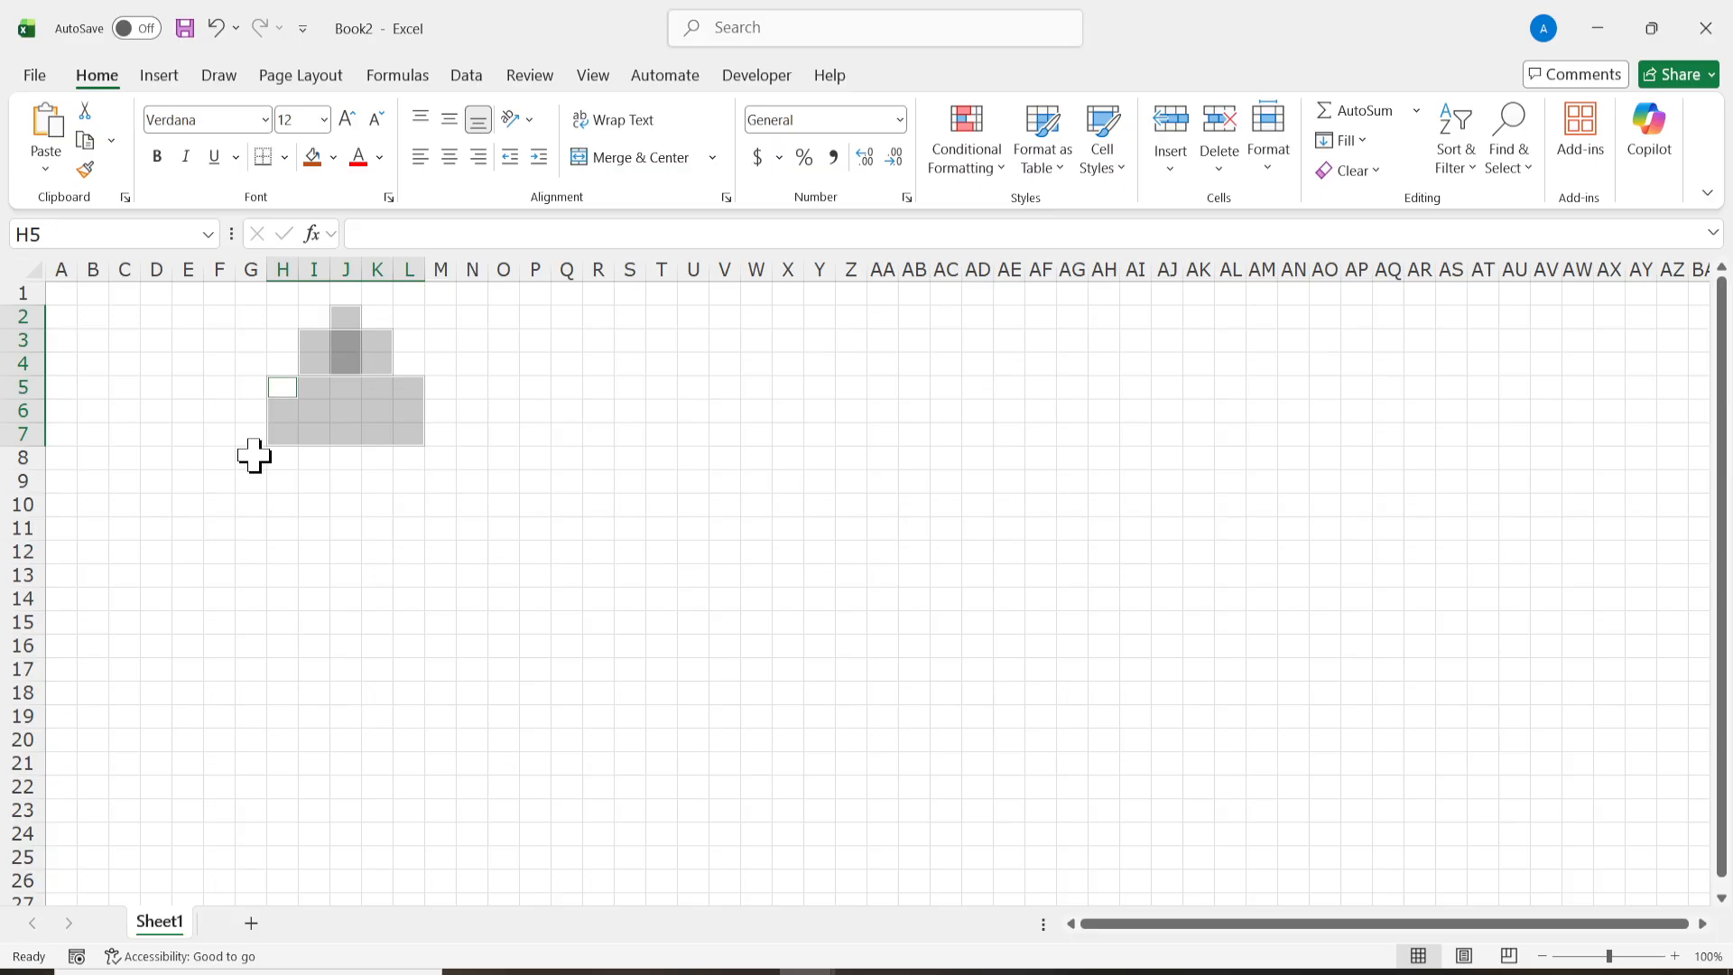
{"action": "left_click_drag", "start_coordinate": [253, 456], "coordinate": [437, 498], "text": "ctrl"}
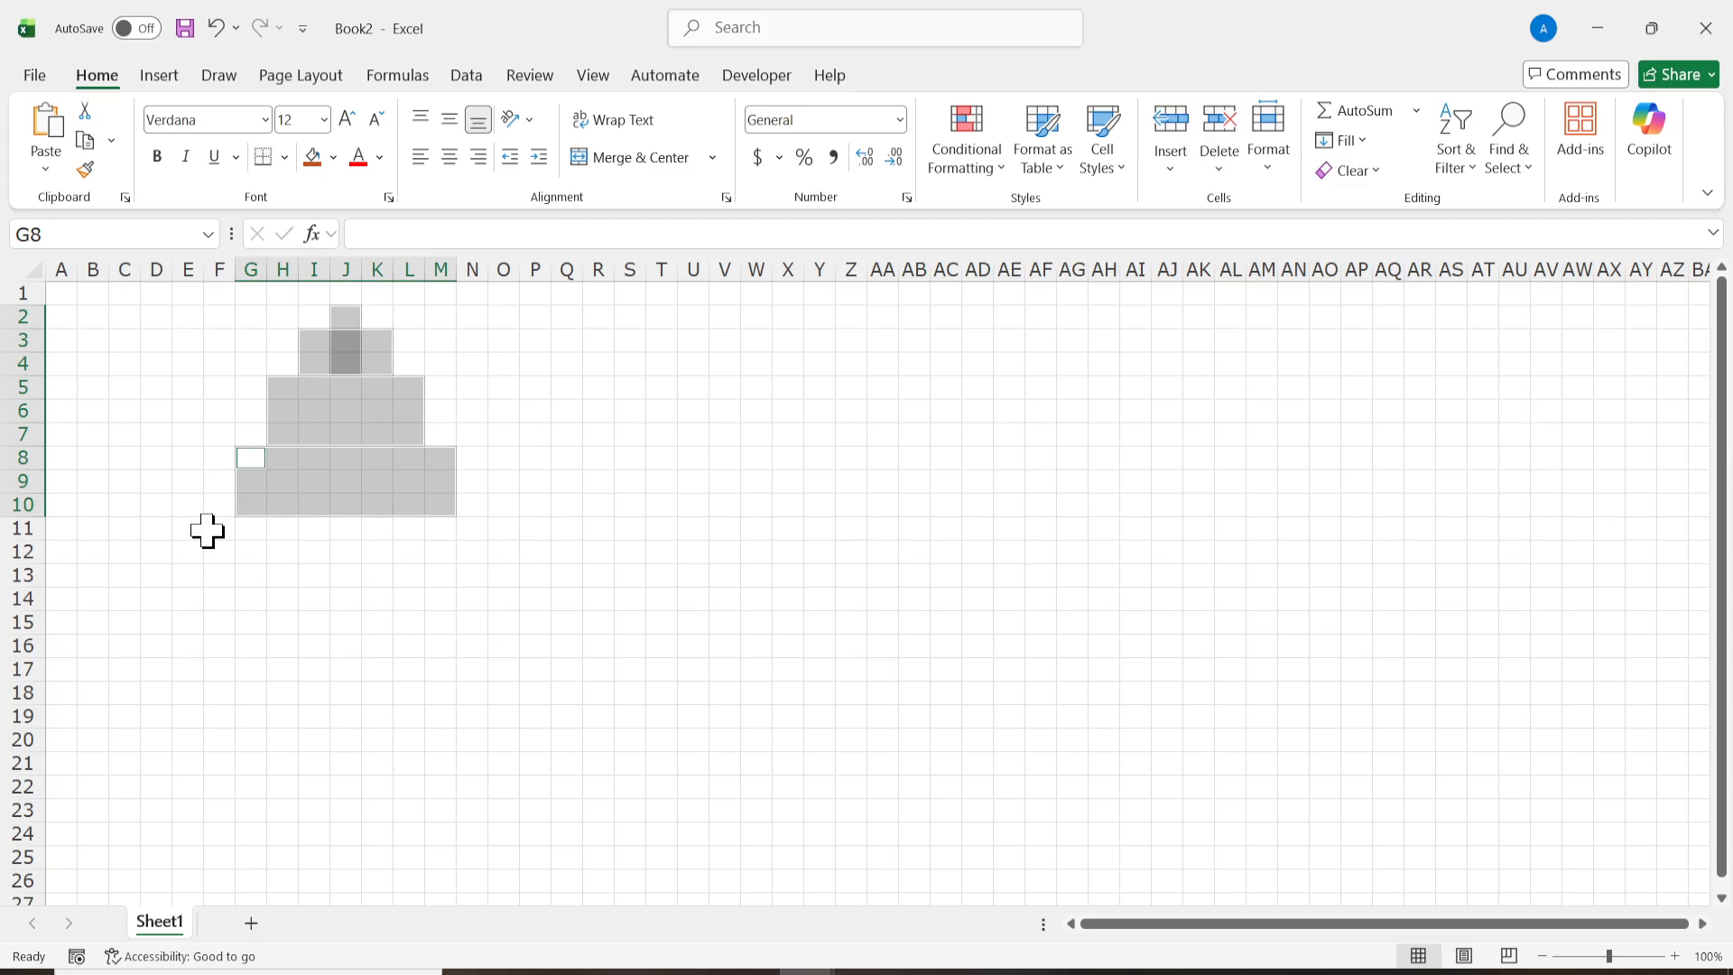
{"action": "left_click", "coordinate": [370, 434]}
Step: Fill a stepped tree shape covering J2, I3:K5, H6:L9, G10:M13 and F14:N17 with standard green
{"action": "mouse_move", "coordinate": [345, 316]}
{"action": "left_mouse_down", "text": "ctrl"}
{"action": "mouse_move", "coordinate": [330, 366]}
{"action": "mouse_move", "coordinate": [378, 397]}
{"action": "mouse_move", "coordinate": [386, 461]}
{"action": "mouse_move", "coordinate": [408, 474]}
{"action": "left_mouse_up", "text": "ctrl"}
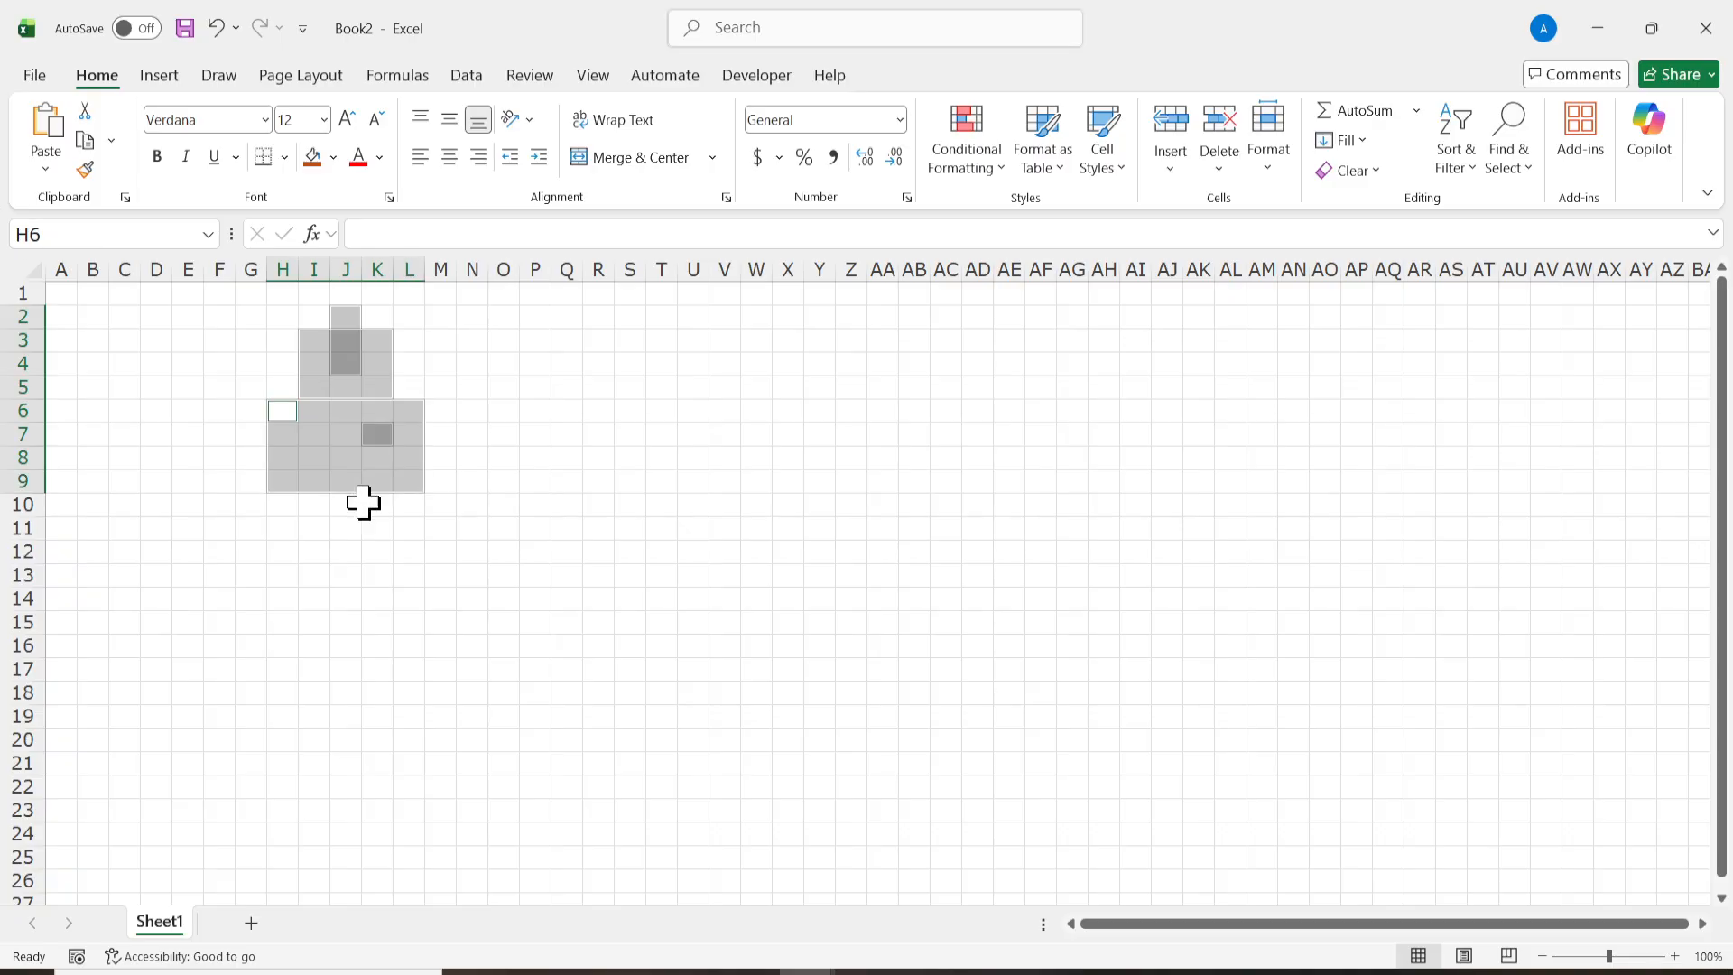
{"action": "left_click_drag", "start_coordinate": [254, 505], "coordinate": [446, 571], "text": "ctrl"}
{"action": "left_click_drag", "start_coordinate": [218, 597], "coordinate": [471, 670], "text": "ctrl"}
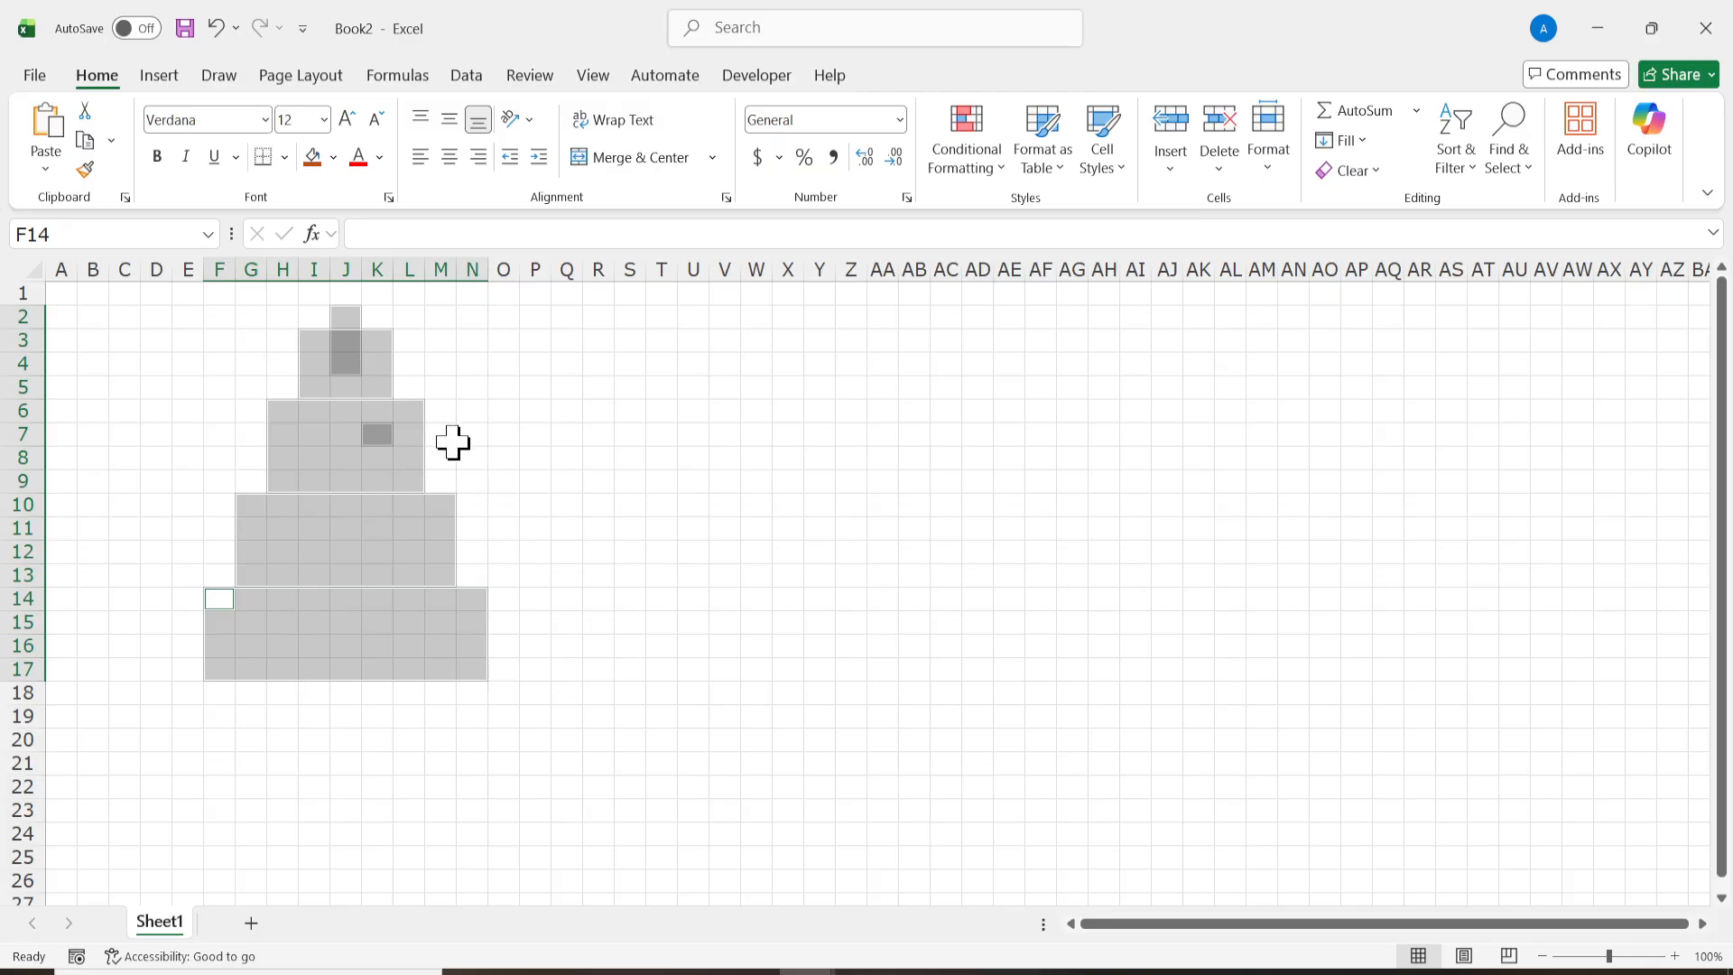
{"action": "left_click", "coordinate": [334, 157]}
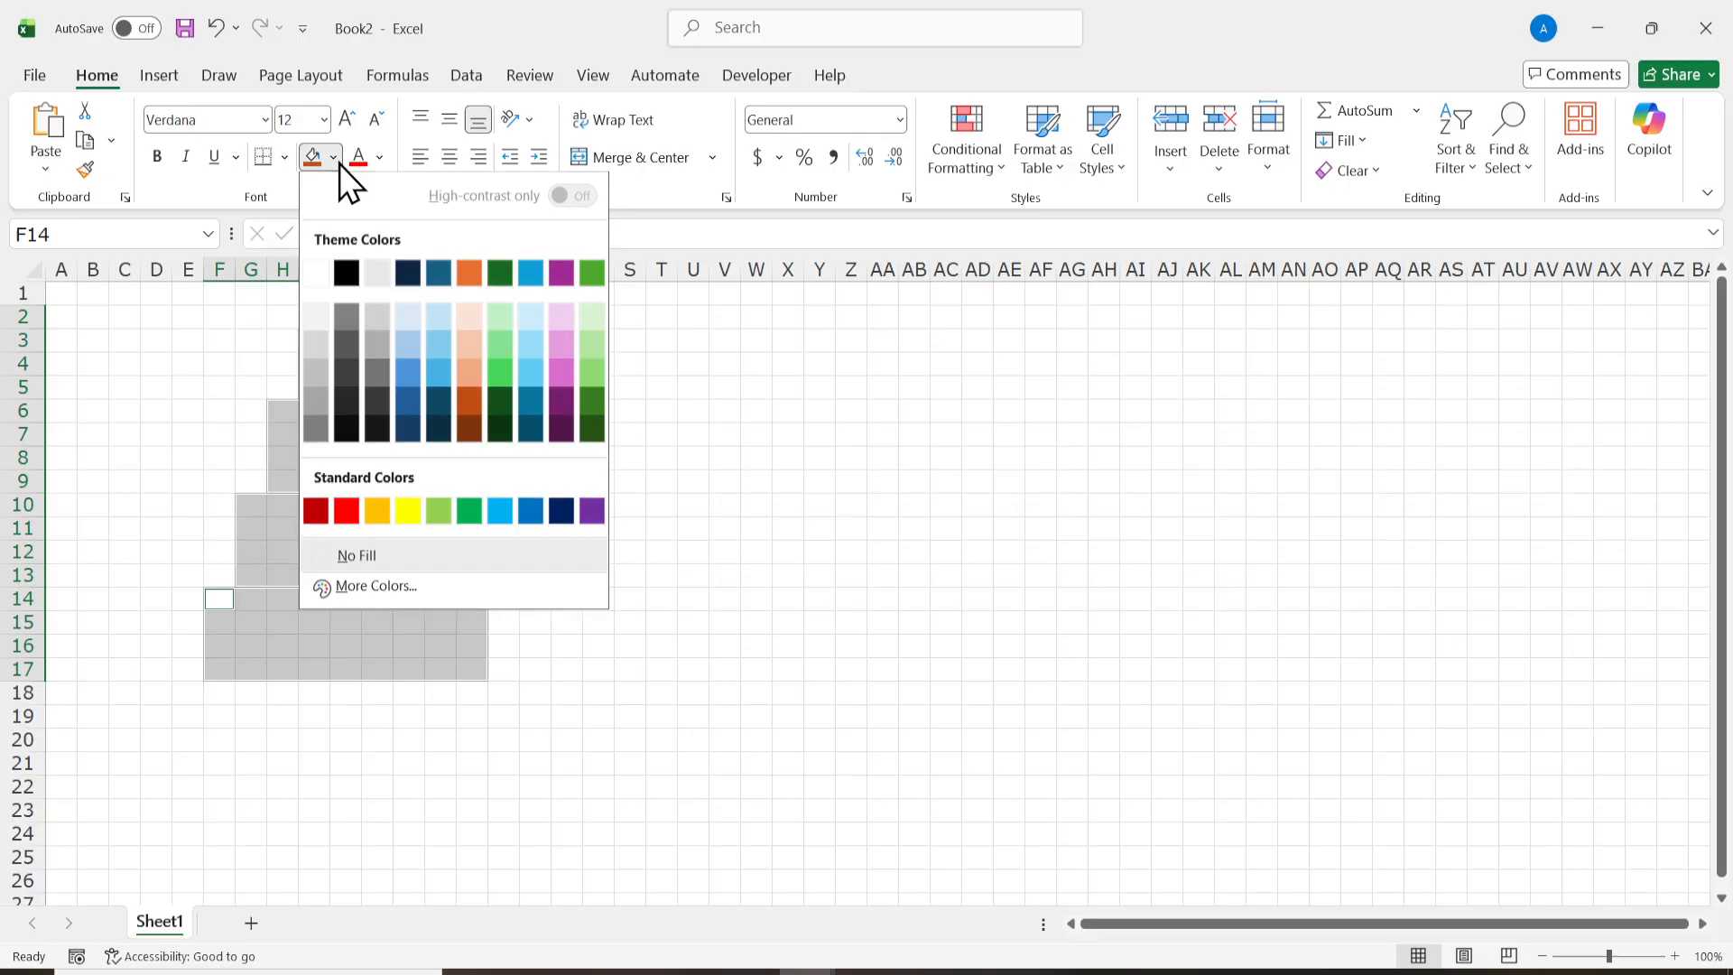
{"action": "left_click", "coordinate": [475, 512]}
{"action": "left_click", "coordinate": [567, 579]}
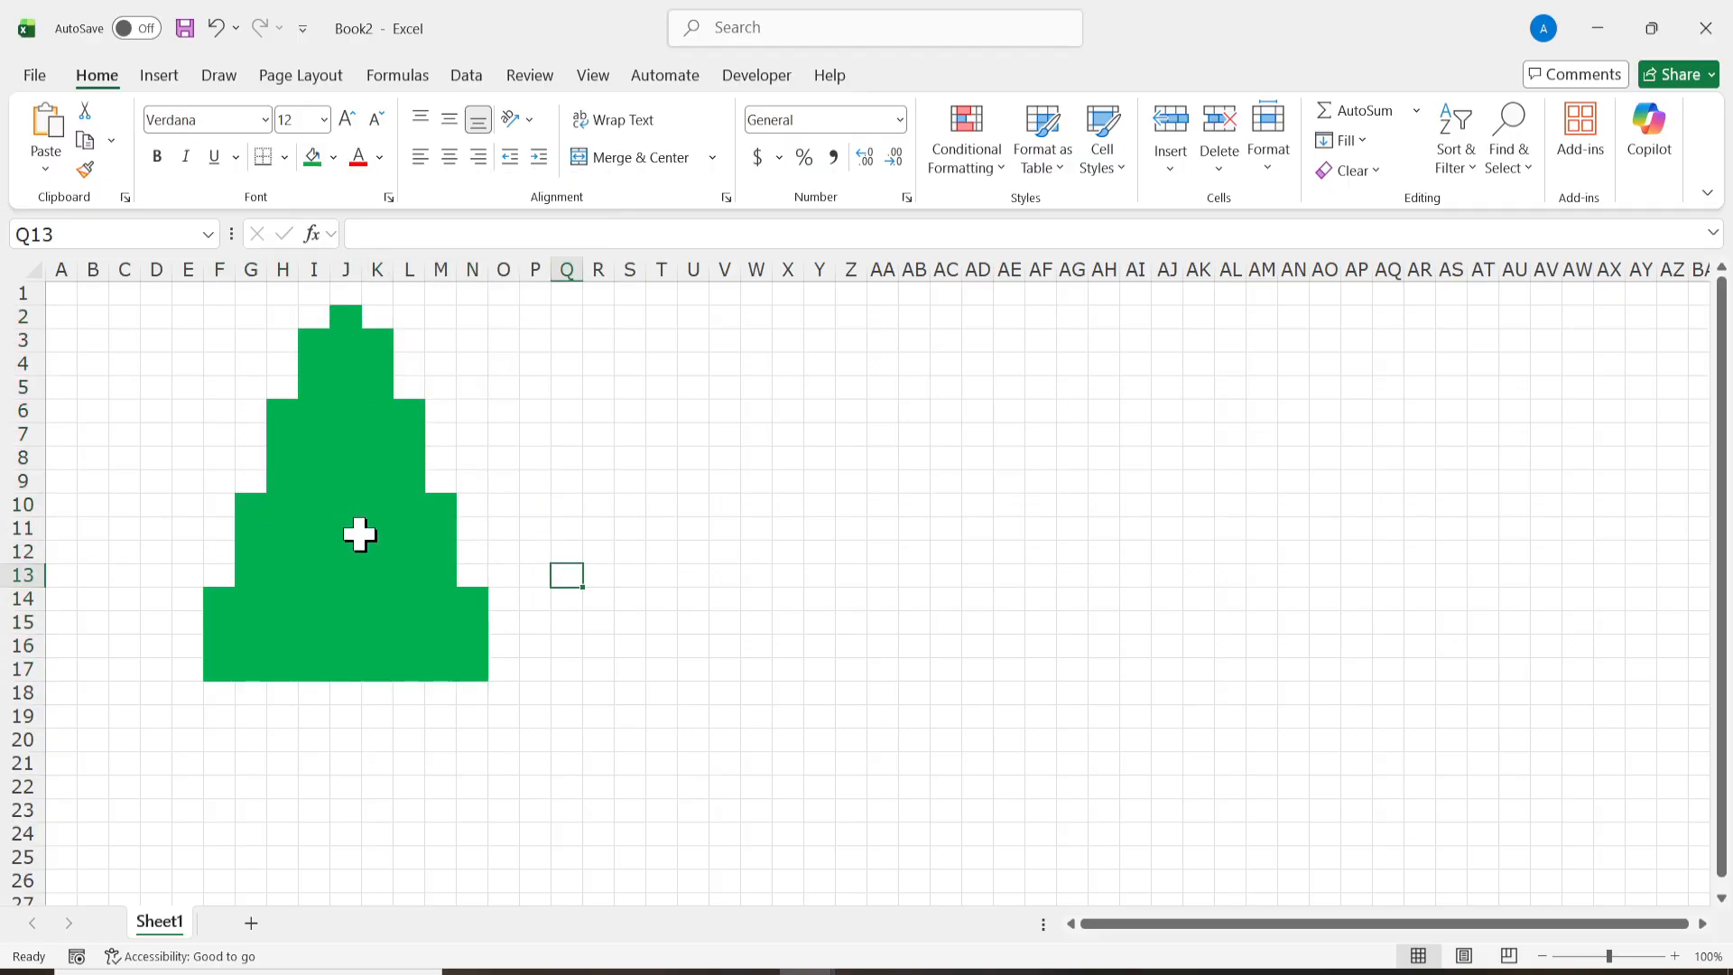
Step: Fill cells I18:K19 below the tree with standard dark red as the trunk
{"action": "left_click", "coordinate": [377, 502]}
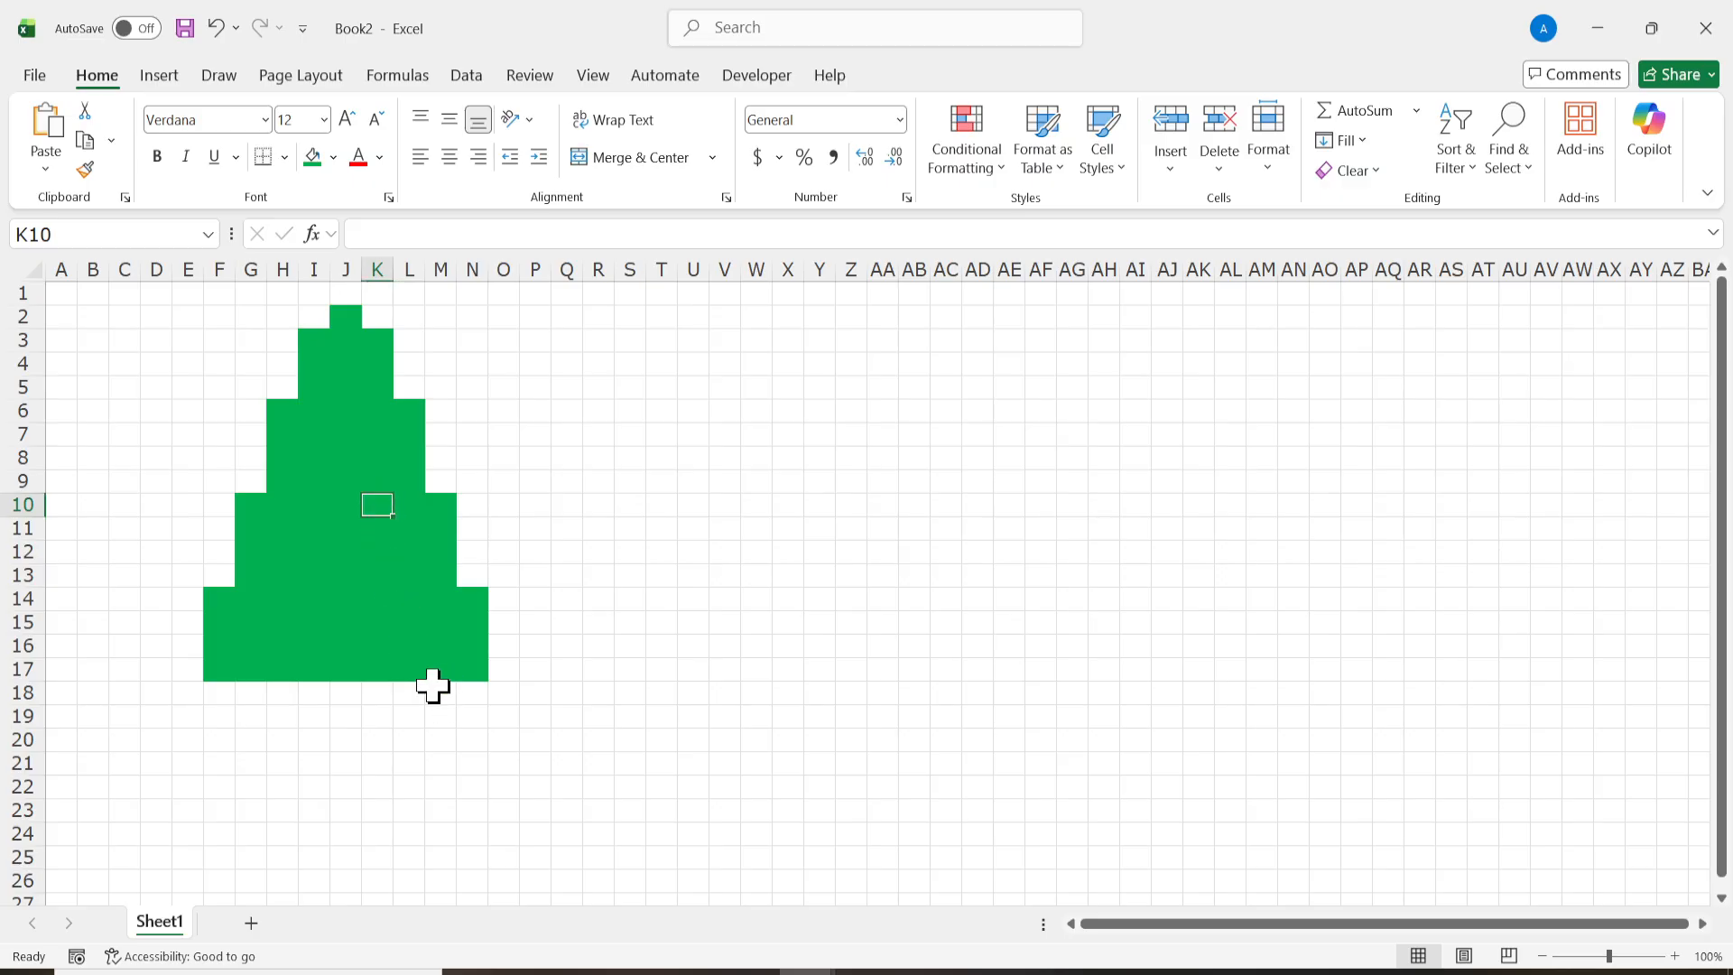
{"action": "left_click", "coordinate": [416, 691]}
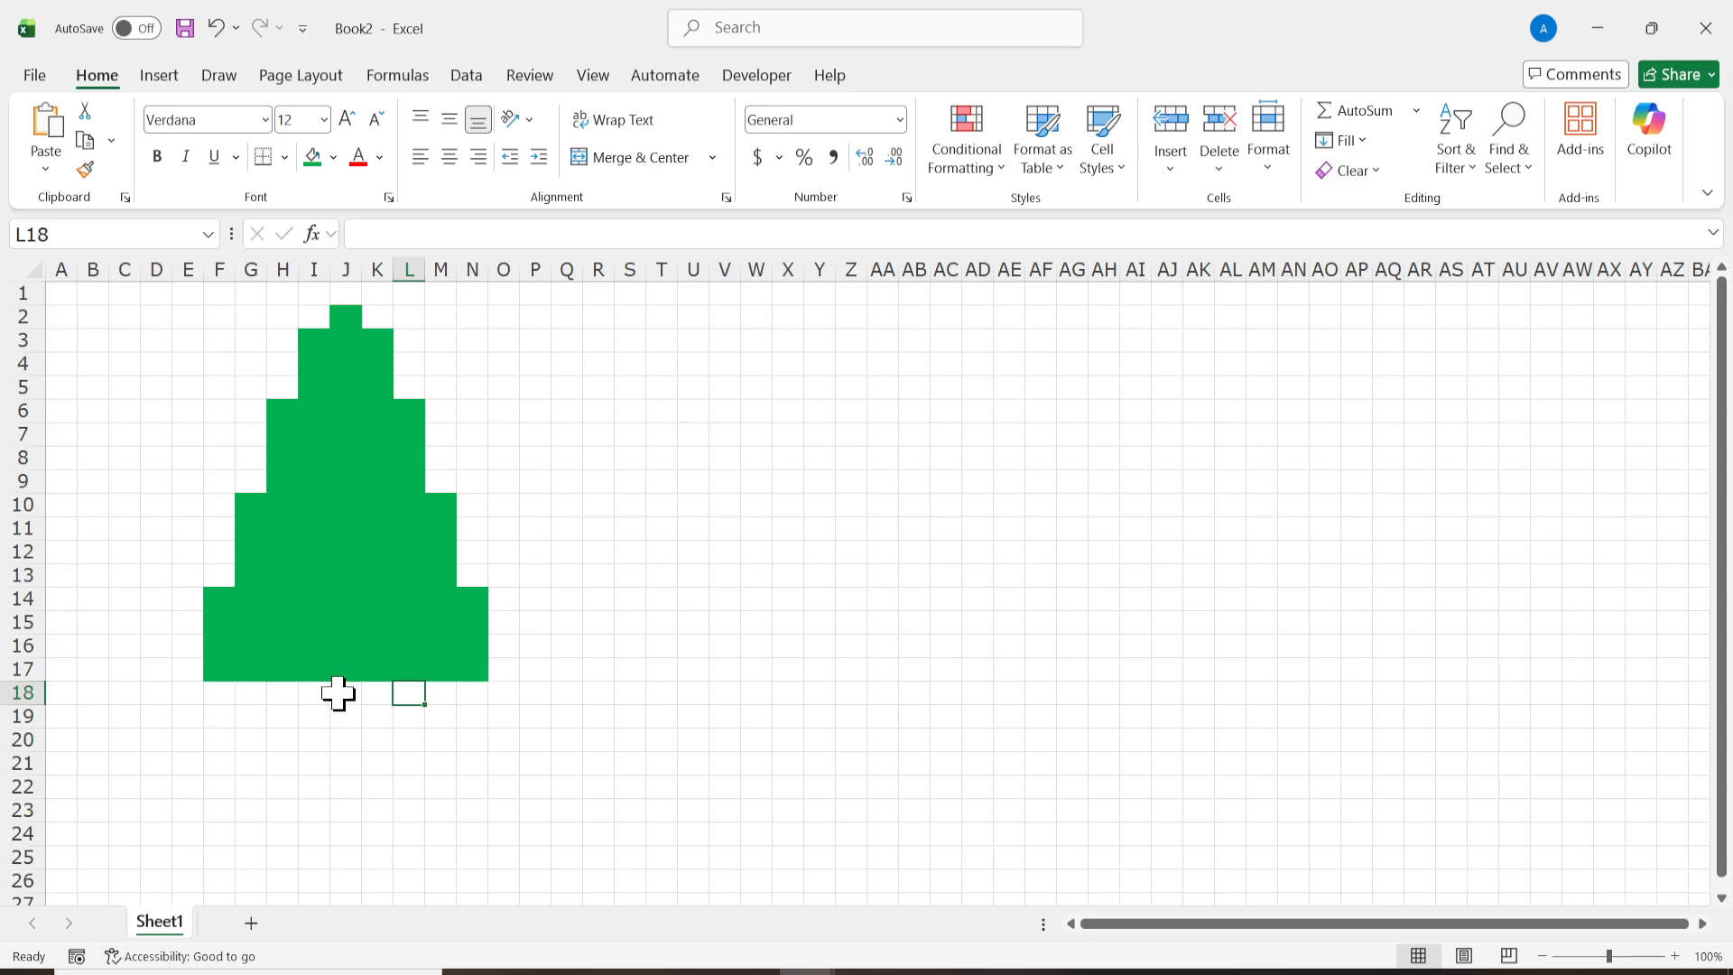
{"action": "left_click_drag", "start_coordinate": [309, 691], "coordinate": [369, 725]}
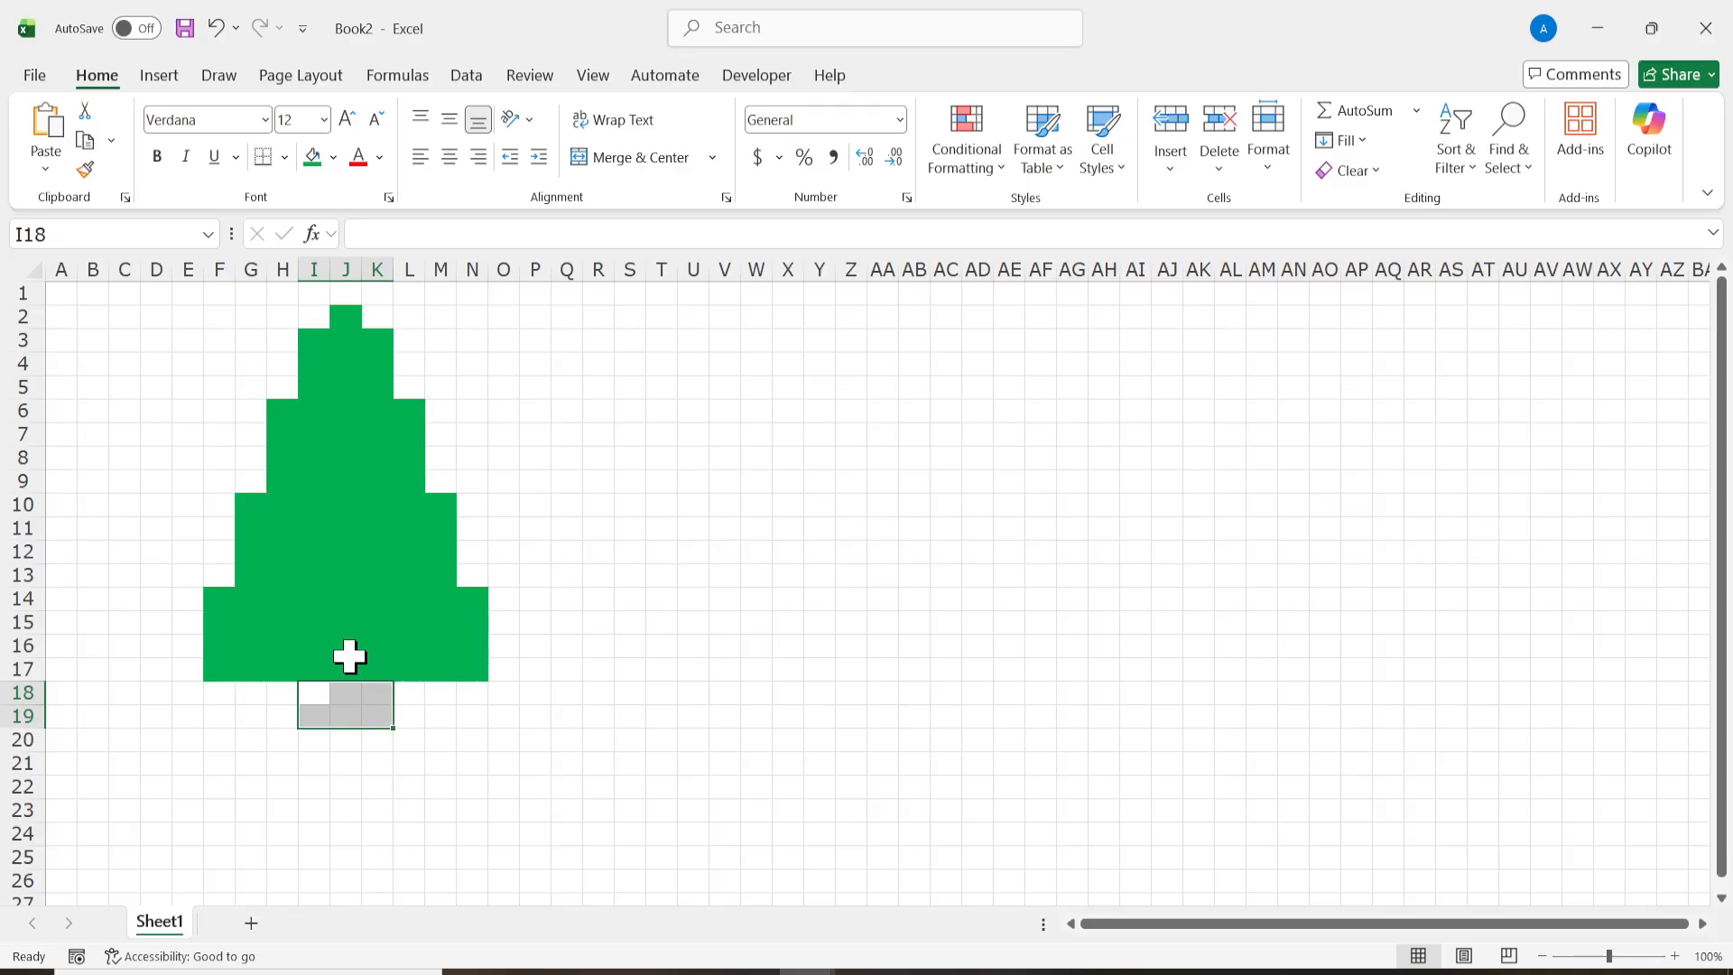
{"action": "left_click", "coordinate": [334, 158]}
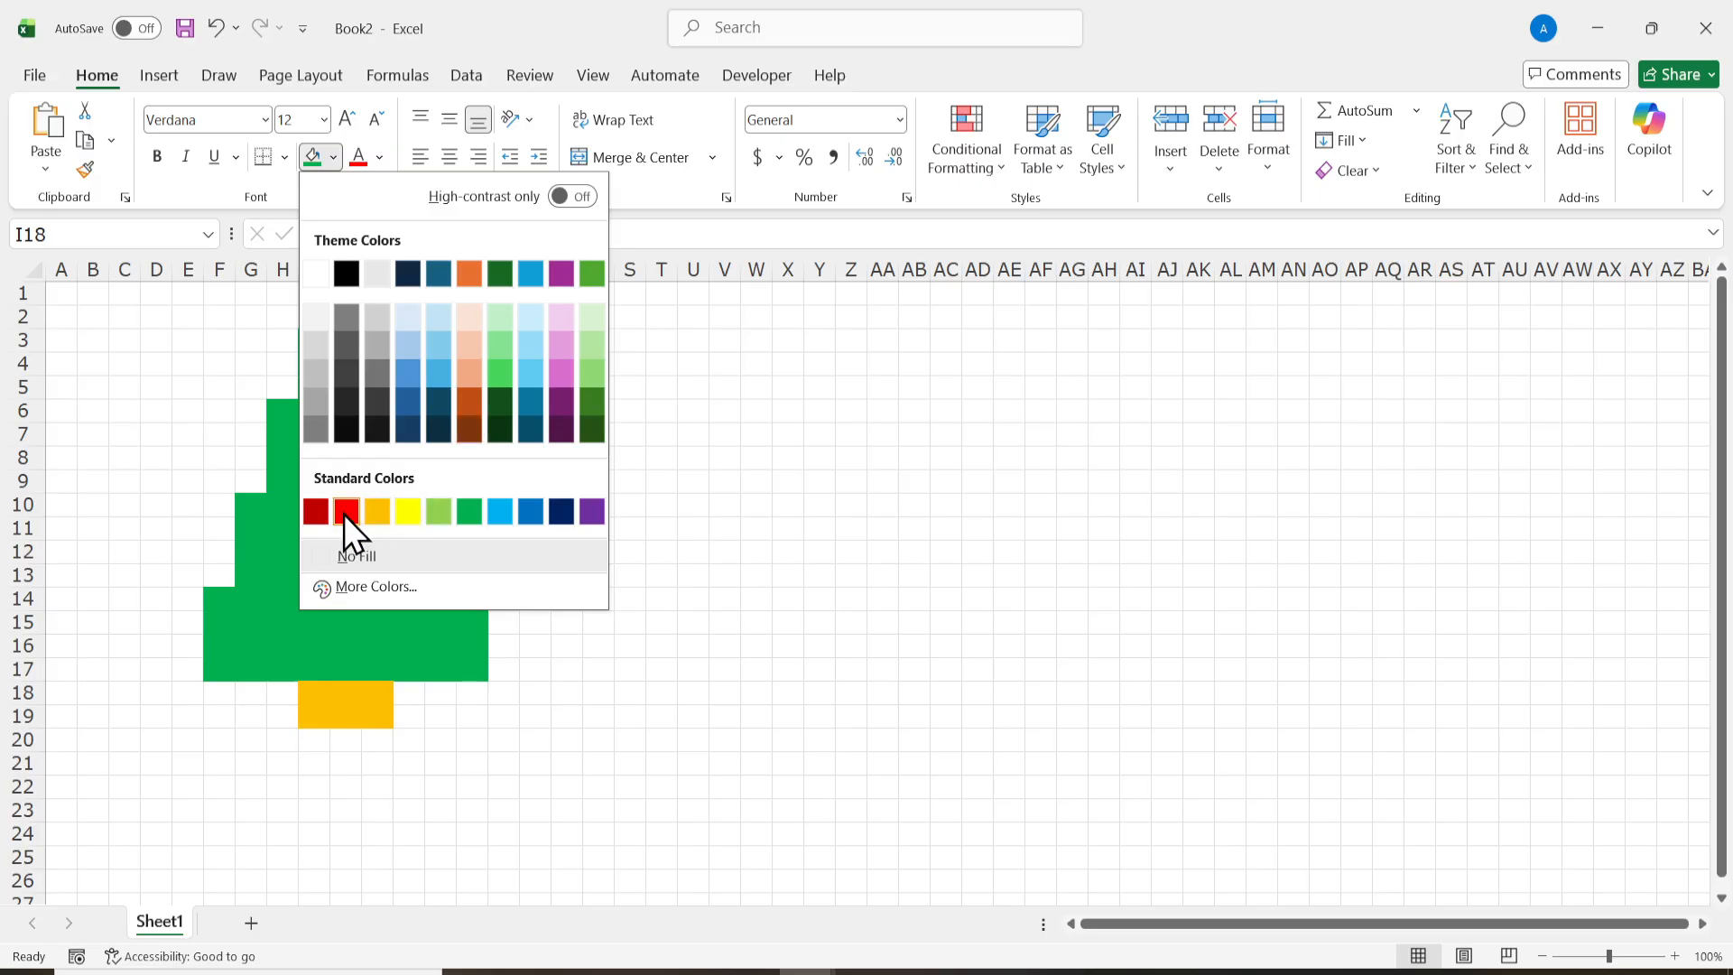
{"action": "left_click", "coordinate": [307, 515]}
{"action": "left_click", "coordinate": [432, 644]}
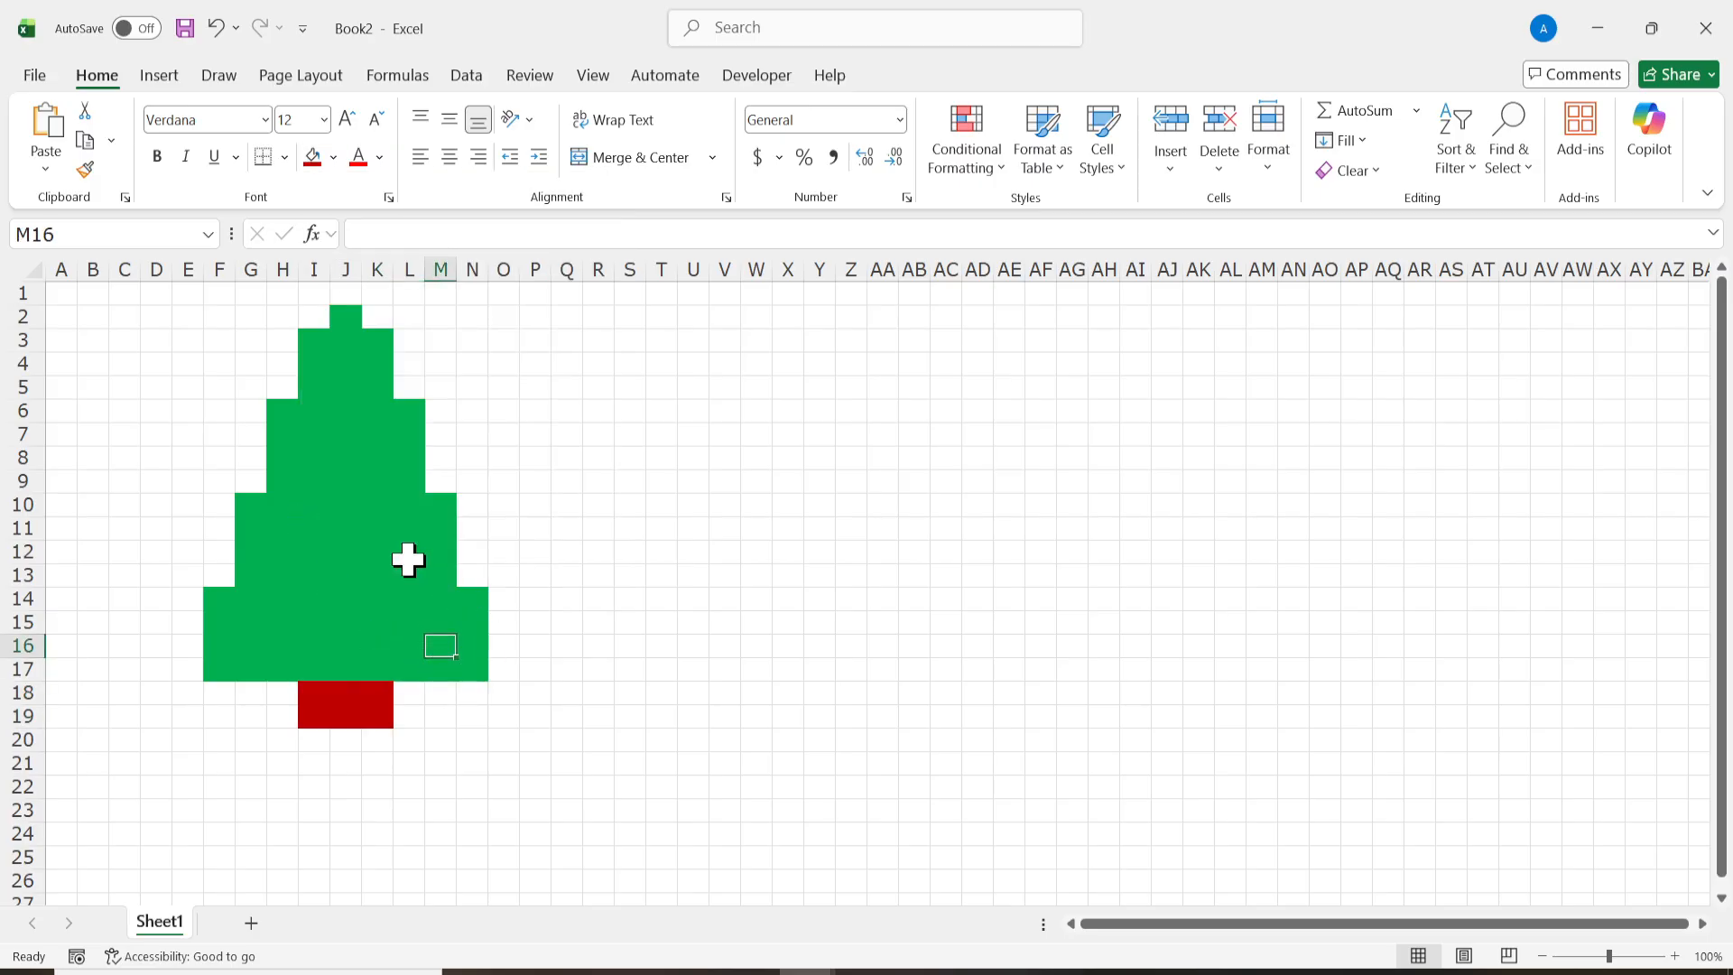
Step: Select all green tree cells together as a multiple selection, from J2 down to F14:N17, leaving out the trunk
{"action": "left_click", "coordinate": [343, 318]}
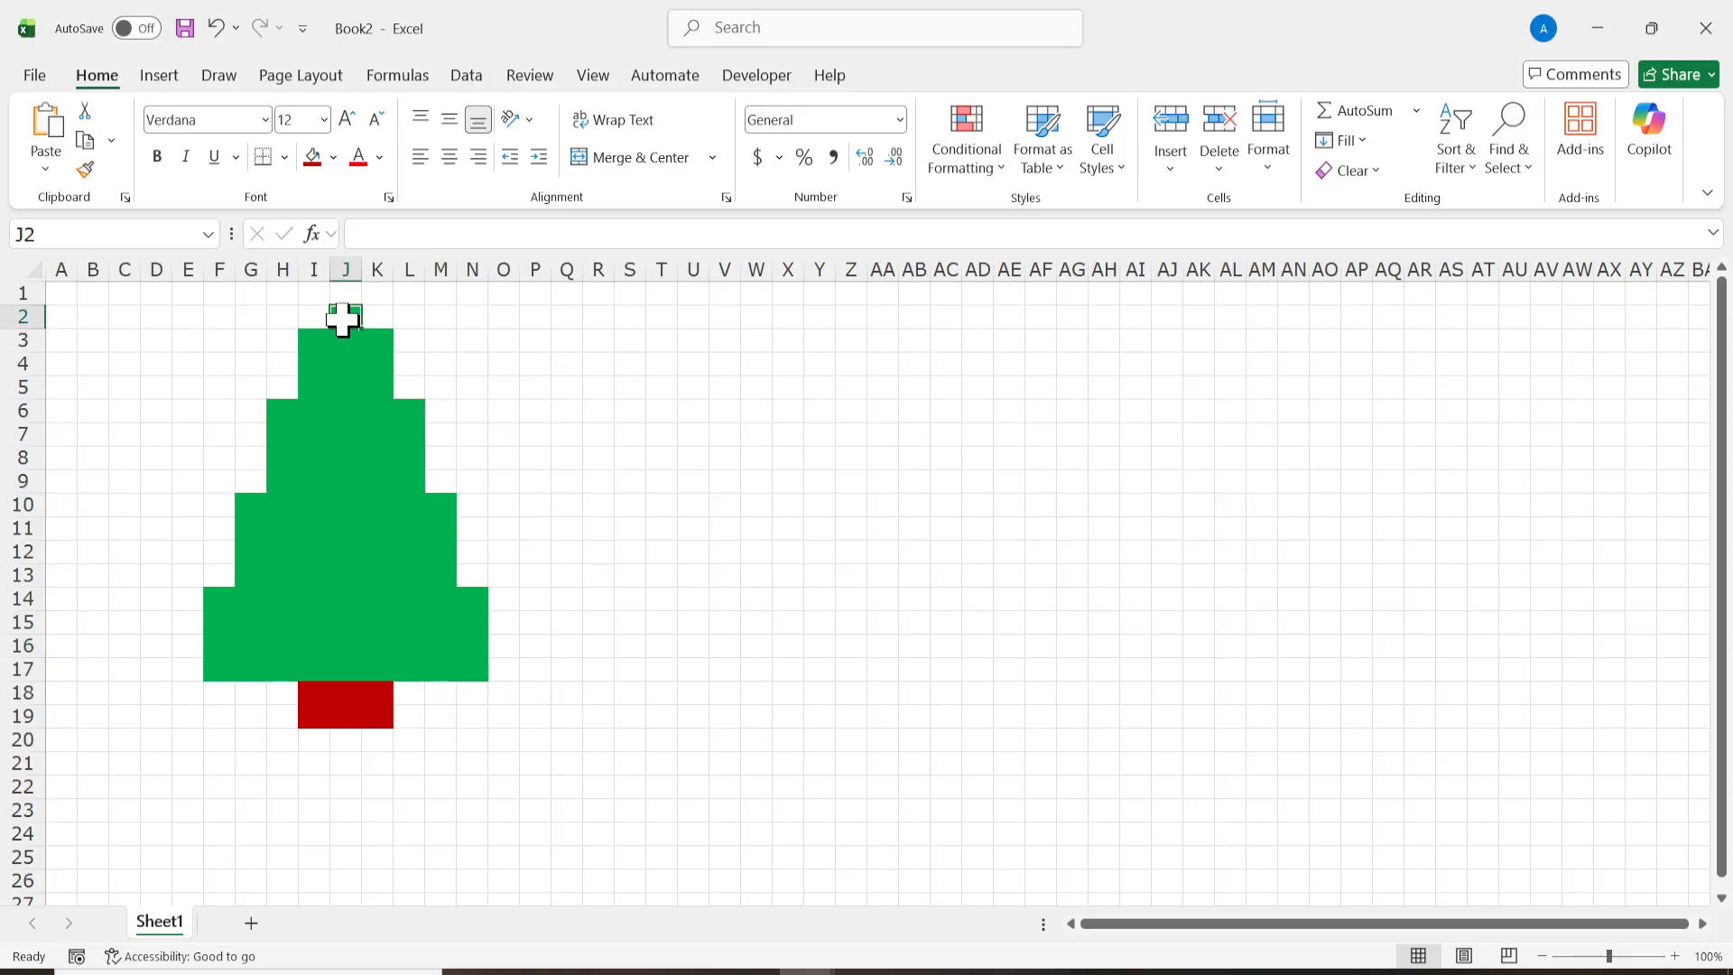
{"action": "left_click_drag", "start_coordinate": [277, 417], "coordinate": [402, 668]}
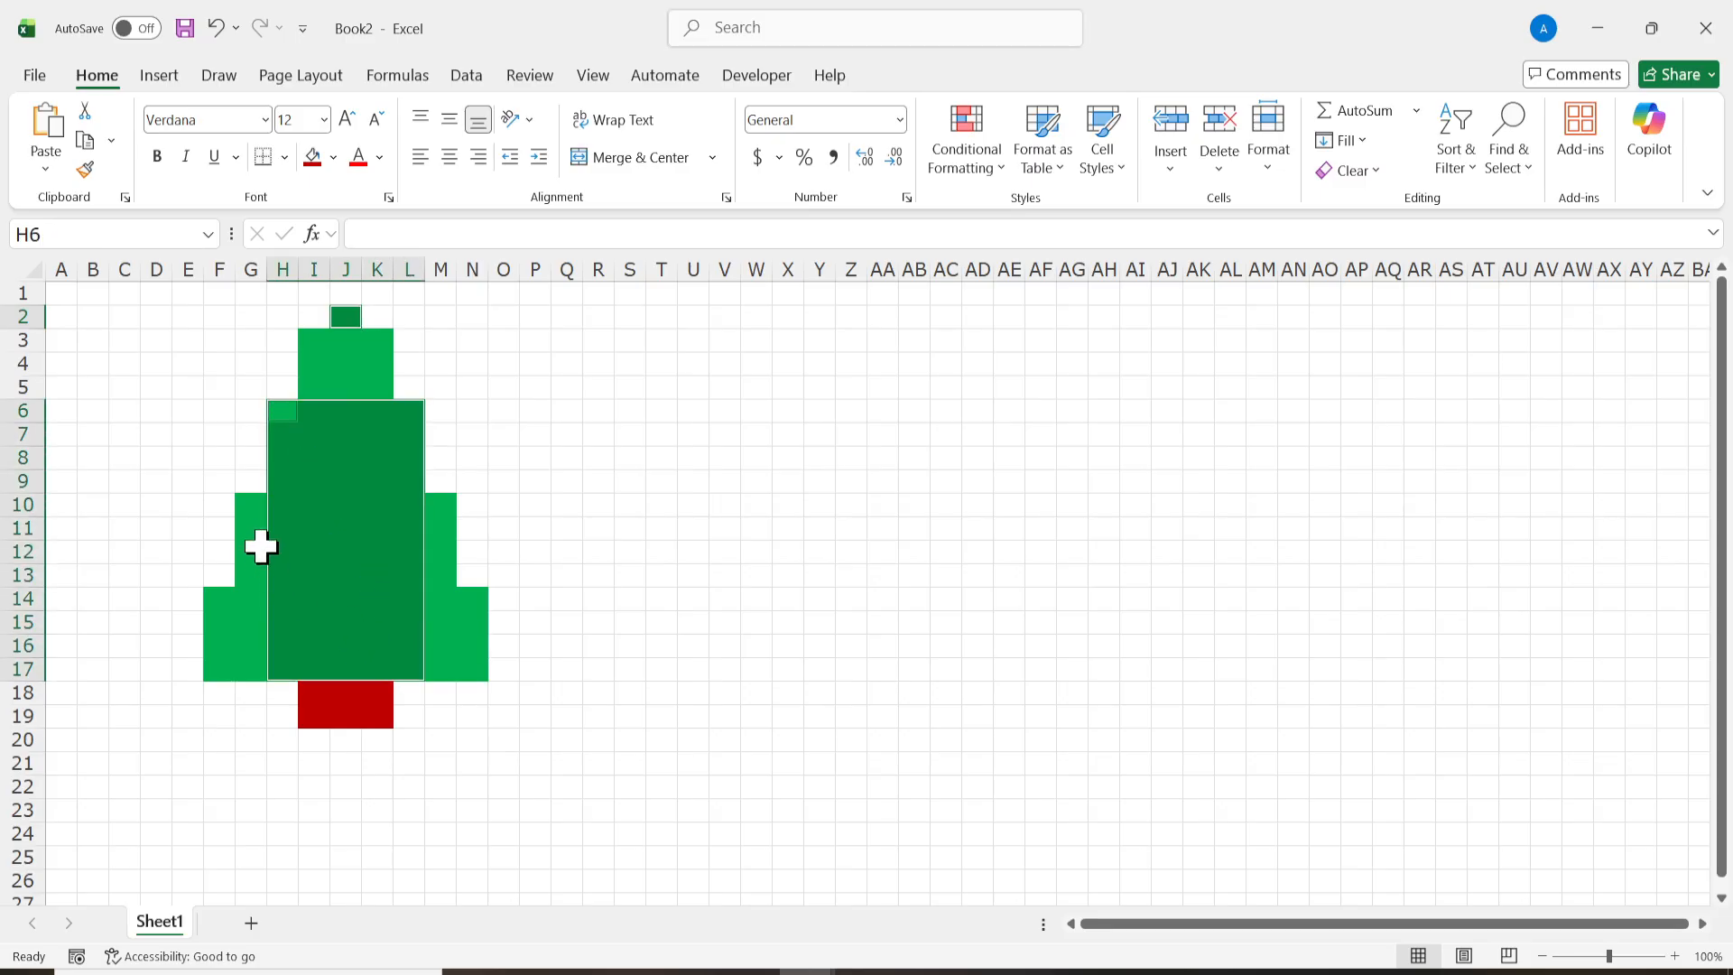
{"action": "left_click_drag", "start_coordinate": [246, 506], "coordinate": [437, 673]}
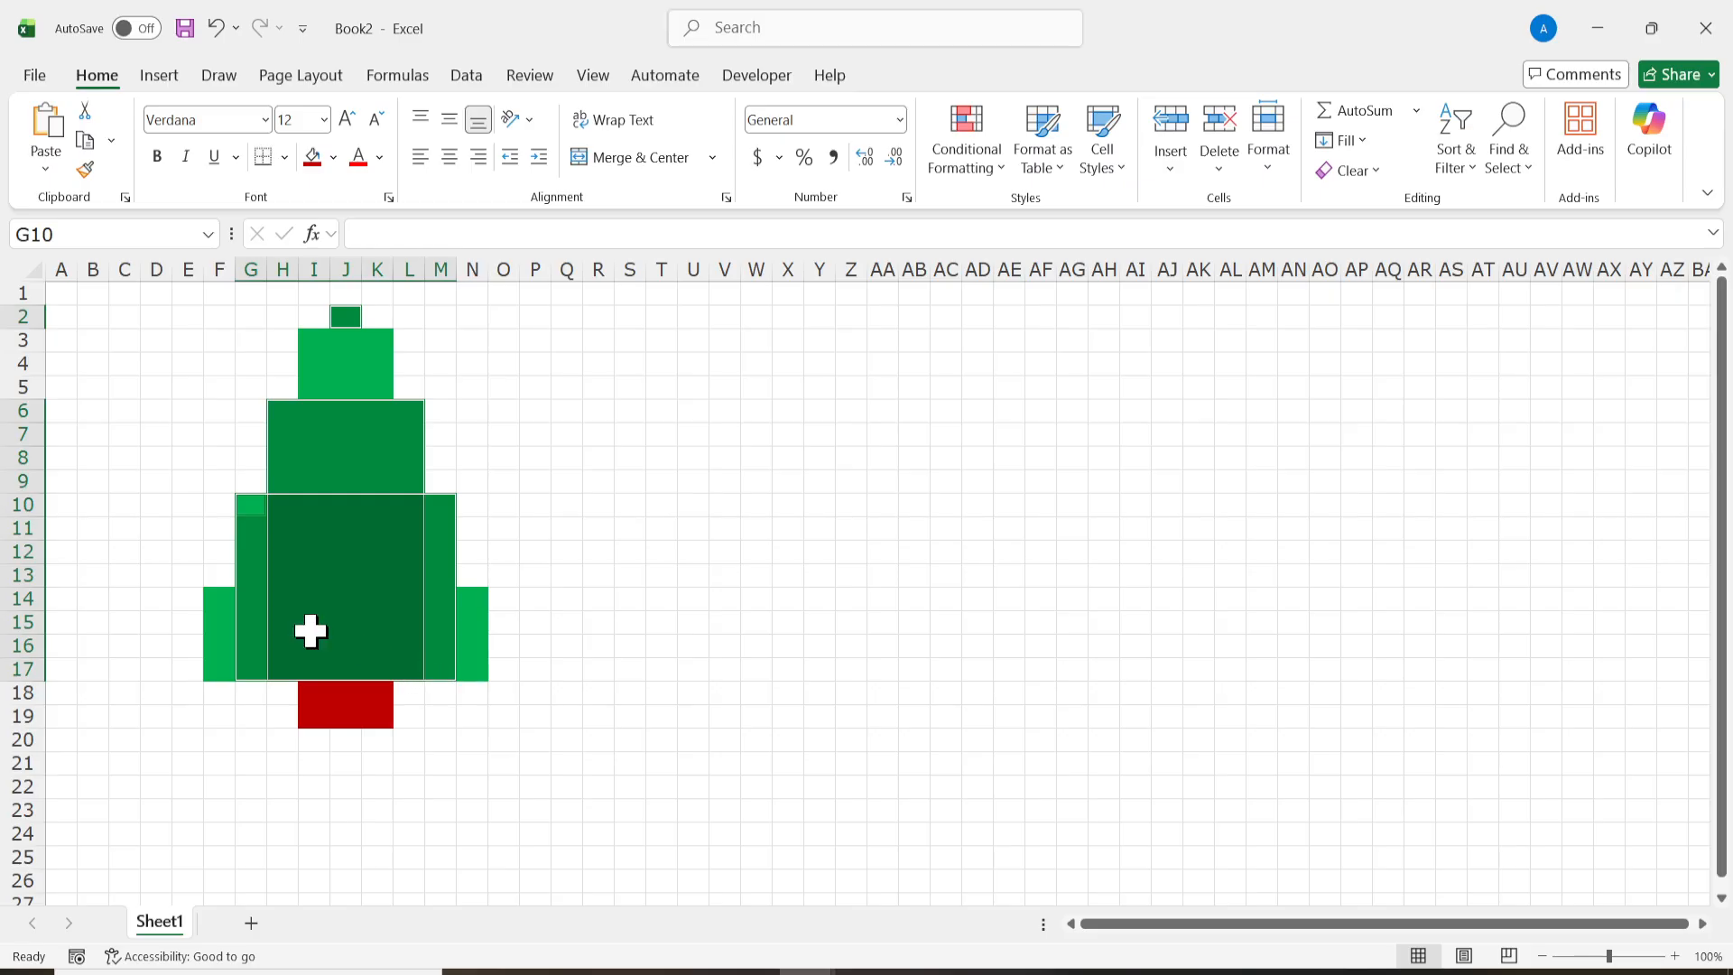
{"action": "left_click_drag", "start_coordinate": [215, 596], "coordinate": [465, 677]}
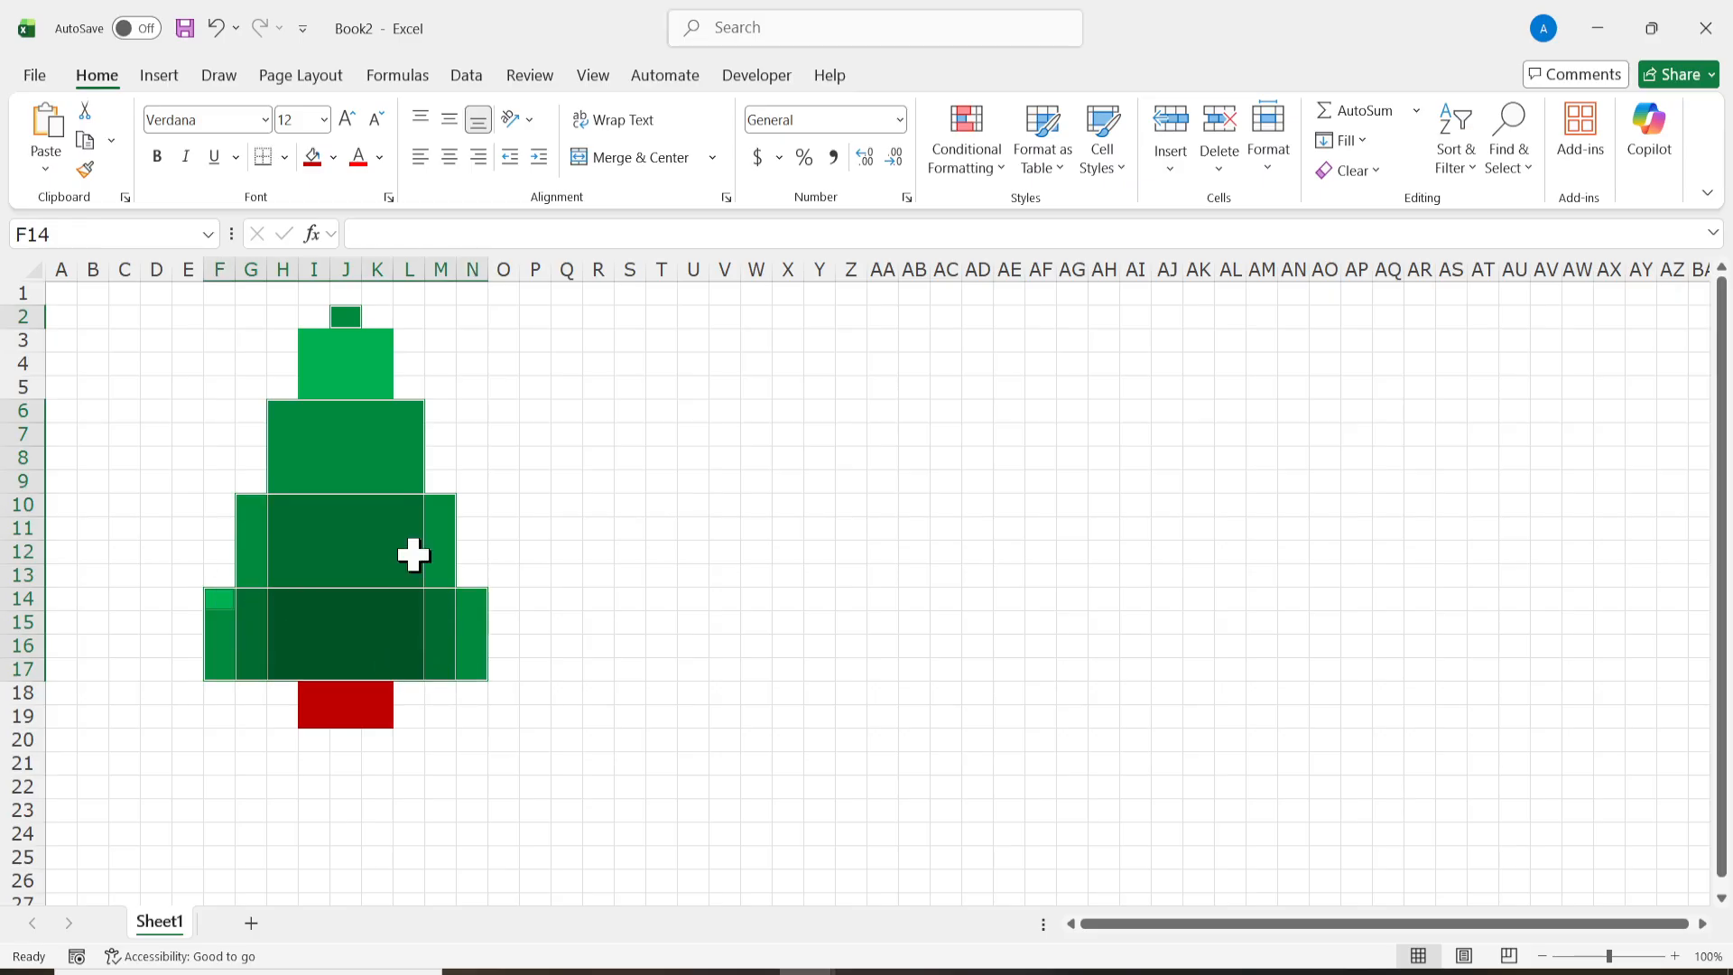
{"action": "left_click_drag", "start_coordinate": [311, 334], "coordinate": [391, 390]}
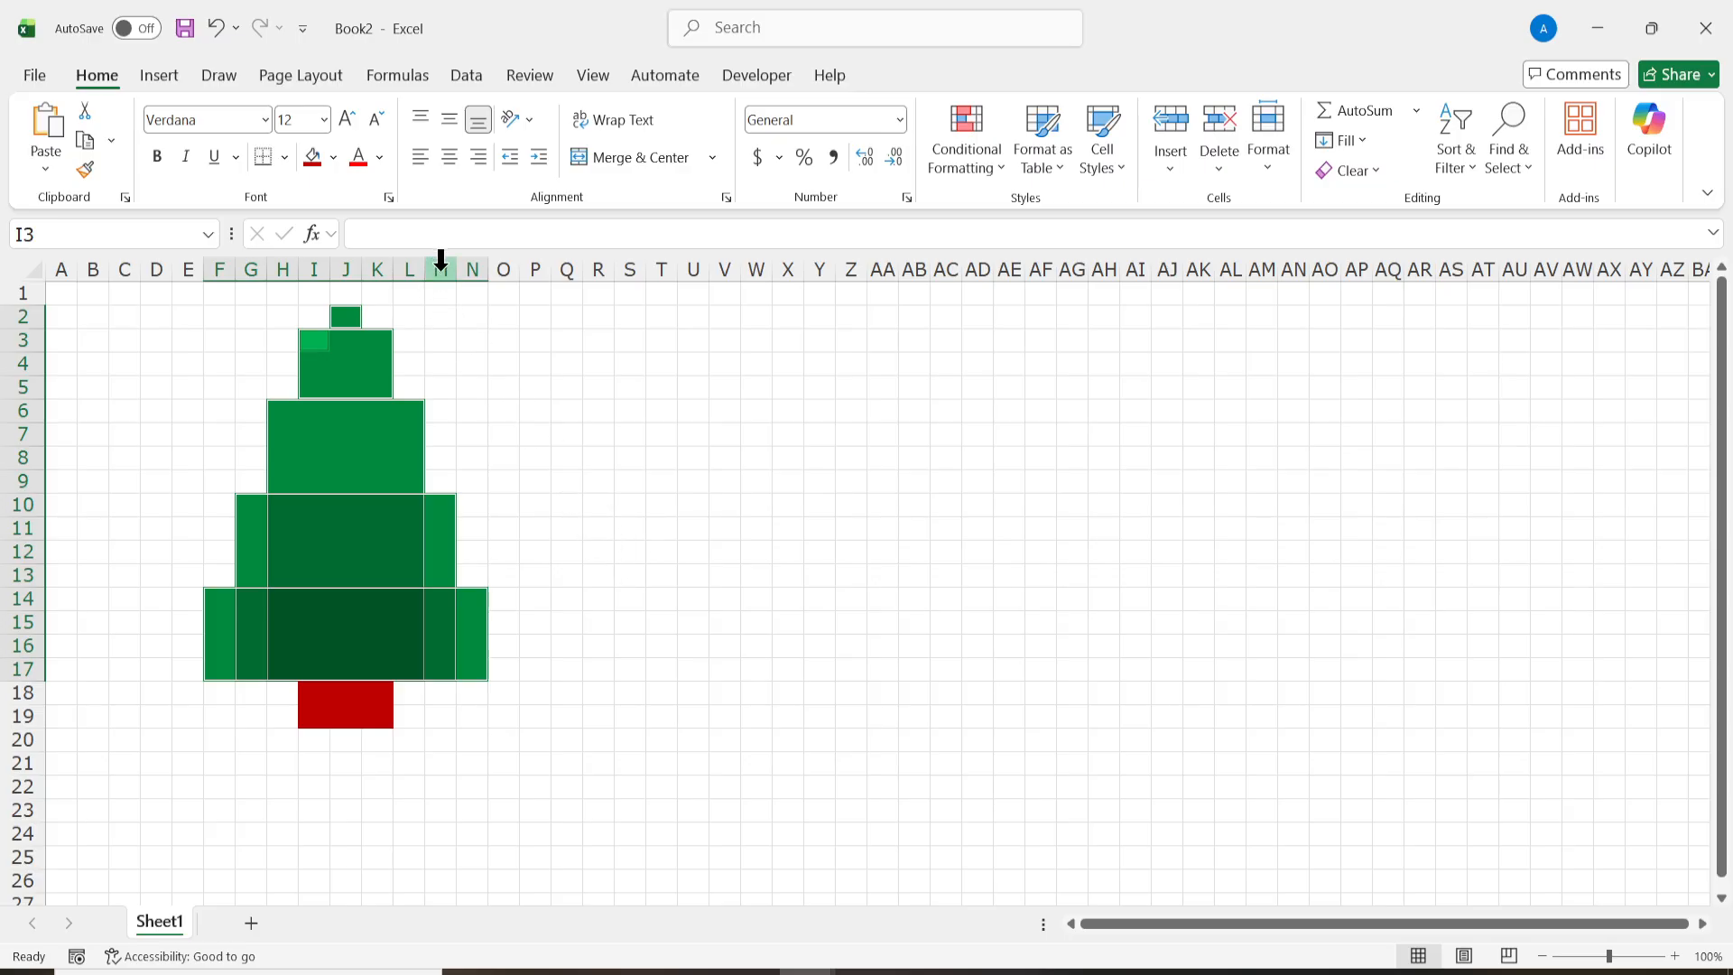
Step: Copy the formula =RANDBETWEEN(1,10) from the Notepad file and return to the Excel workbook
{"action": "key", "text": "alt+Tab"}
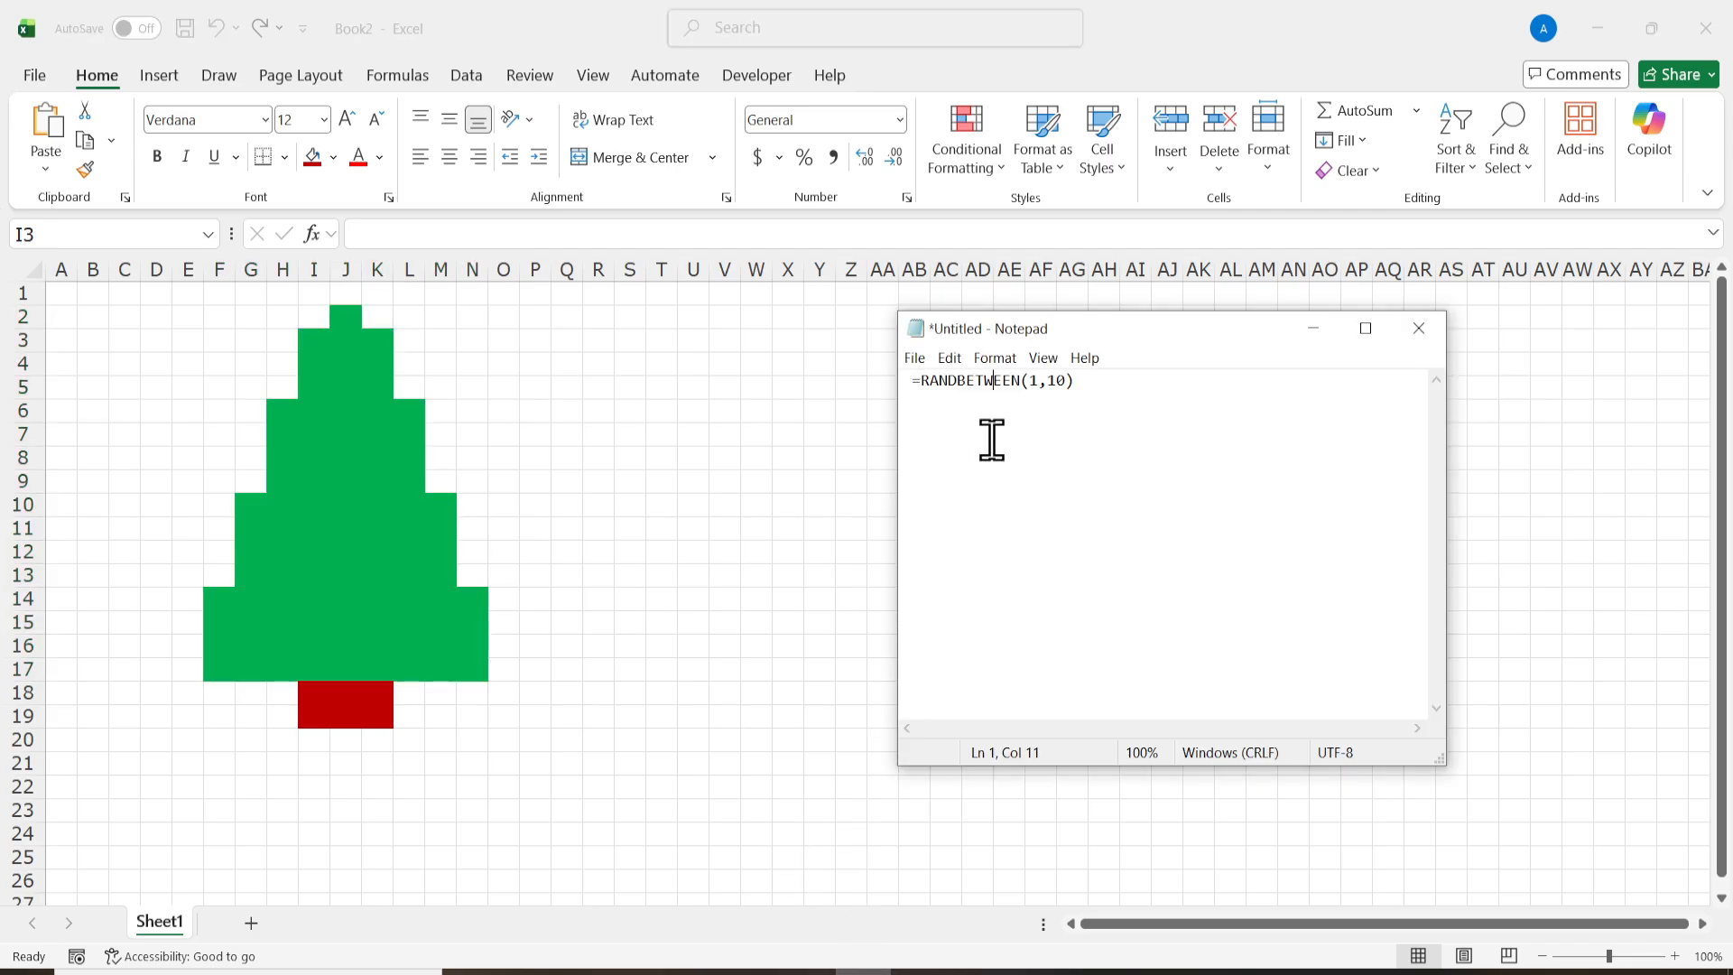
{"action": "left_click_drag", "start_coordinate": [1142, 420], "coordinate": [875, 398]}
{"action": "key", "text": "ctrl+c"}
{"action": "key", "text": "alt+Tab"}
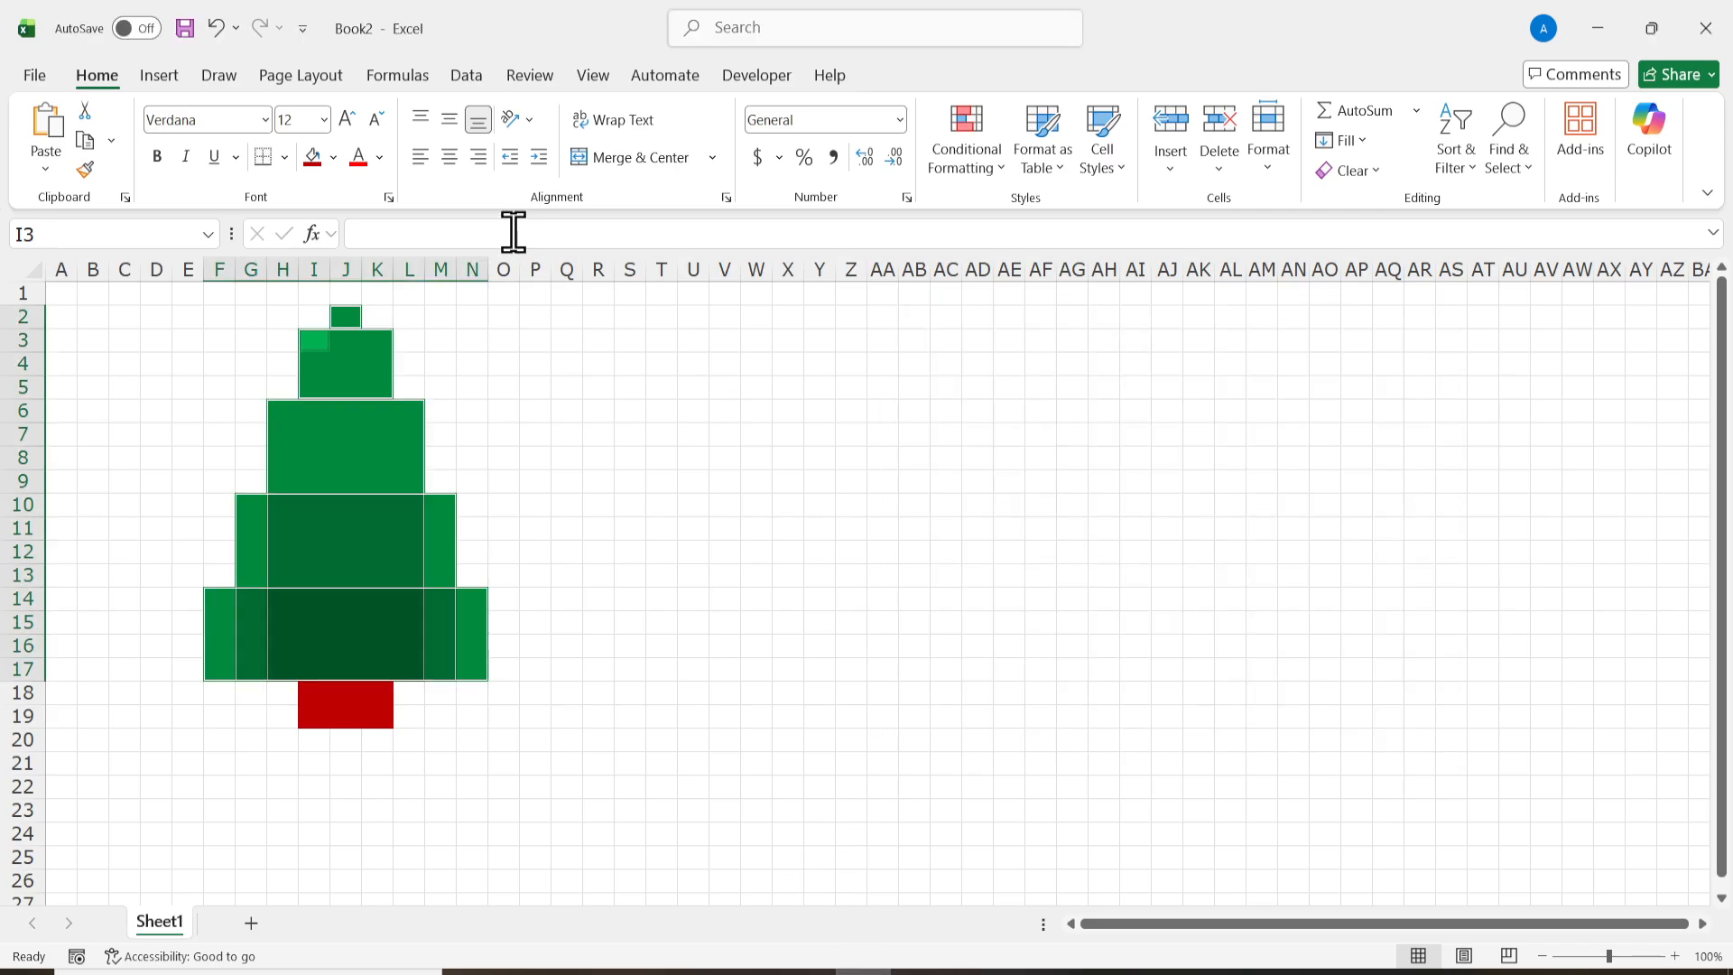
Step: Try to enter the copied RANDBETWEEN formula in all selected tree cells, and undo the entry
{"action": "key", "text": "ctrl+v"}
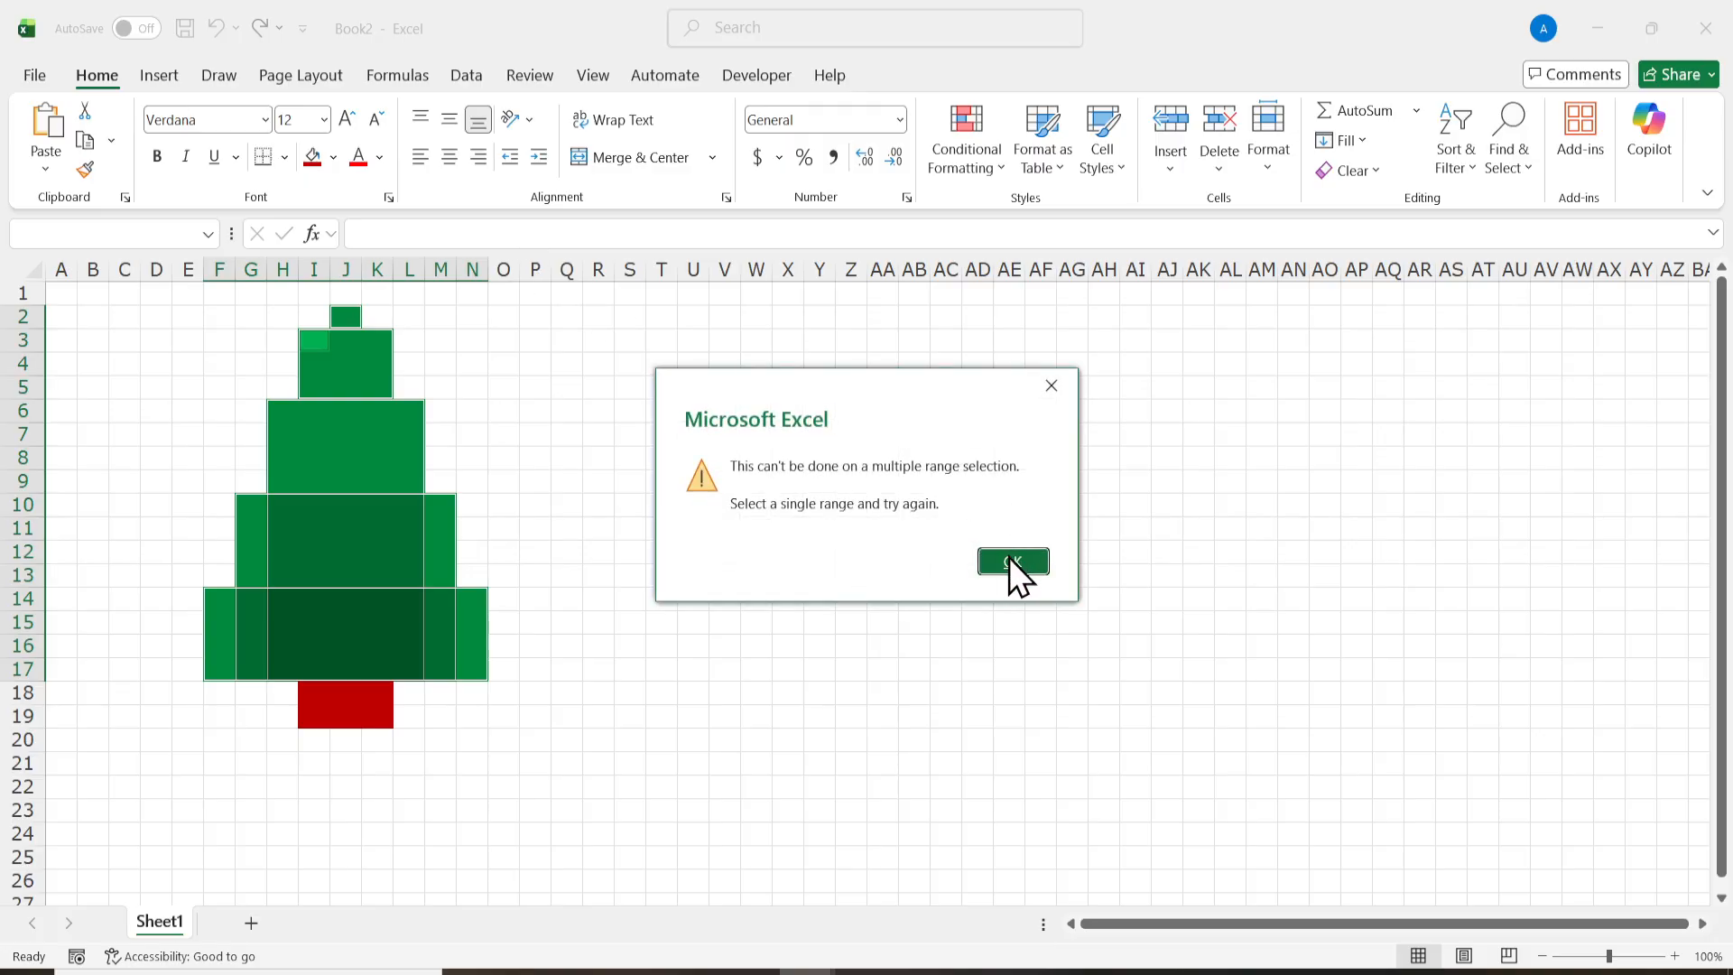
{"action": "left_click", "coordinate": [1013, 562]}
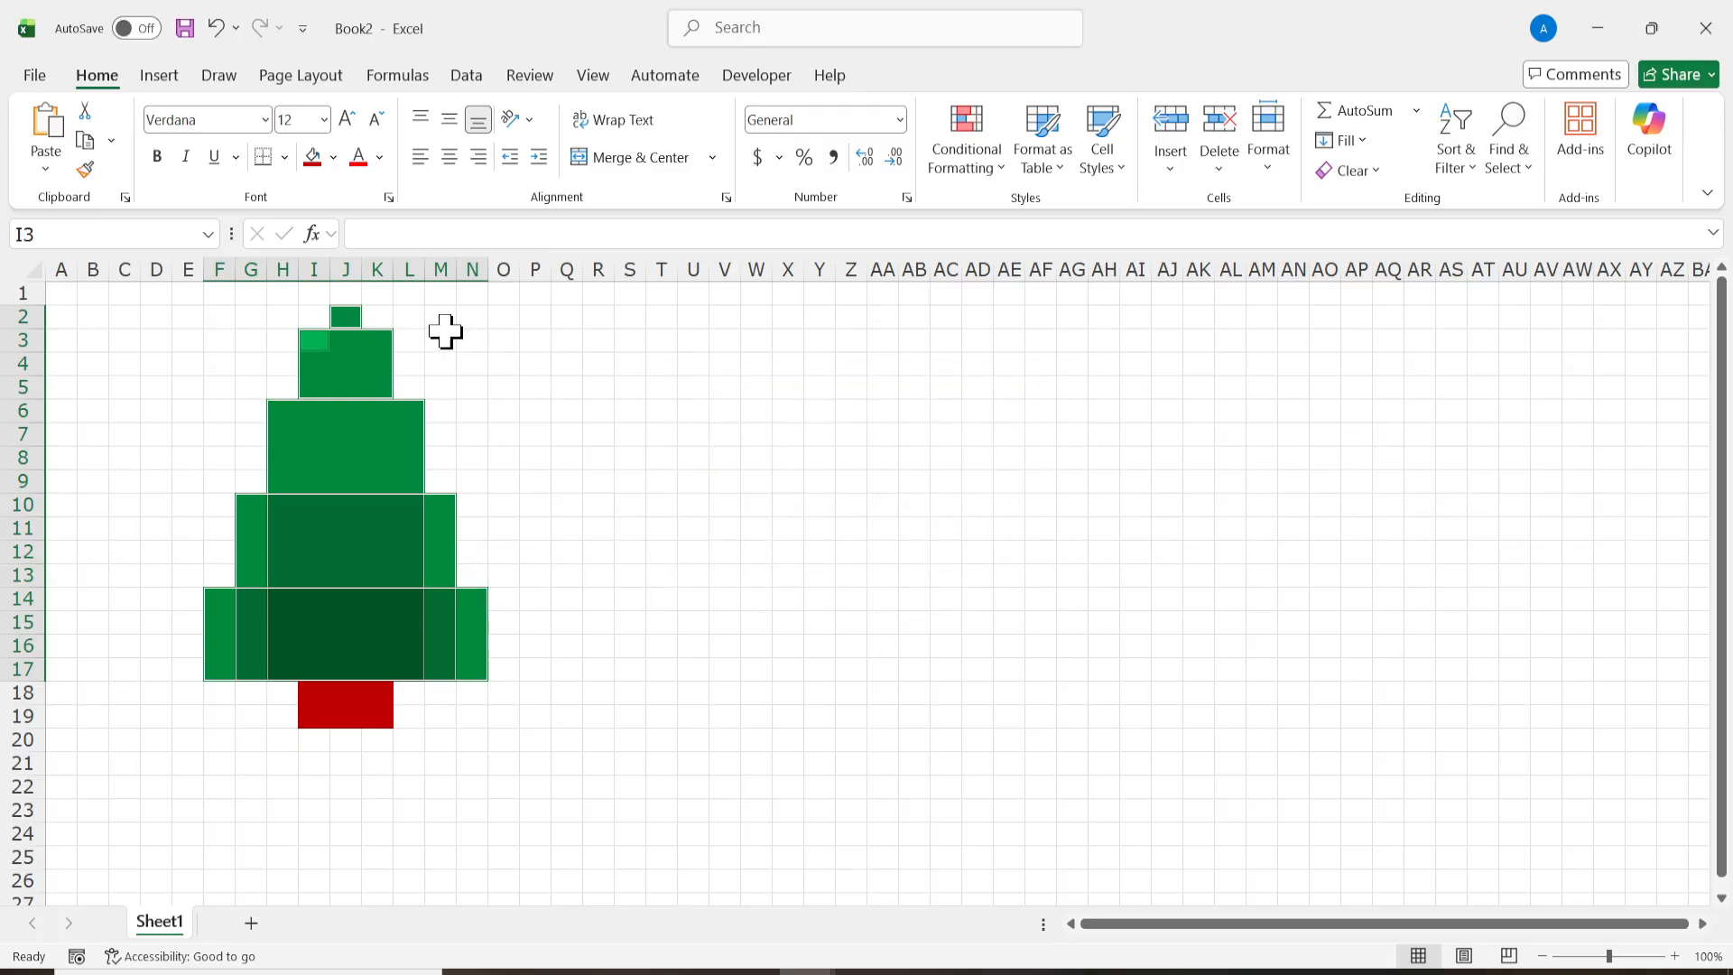
{"action": "left_click", "coordinate": [378, 236]}
{"action": "key", "text": "ctrl+v"}
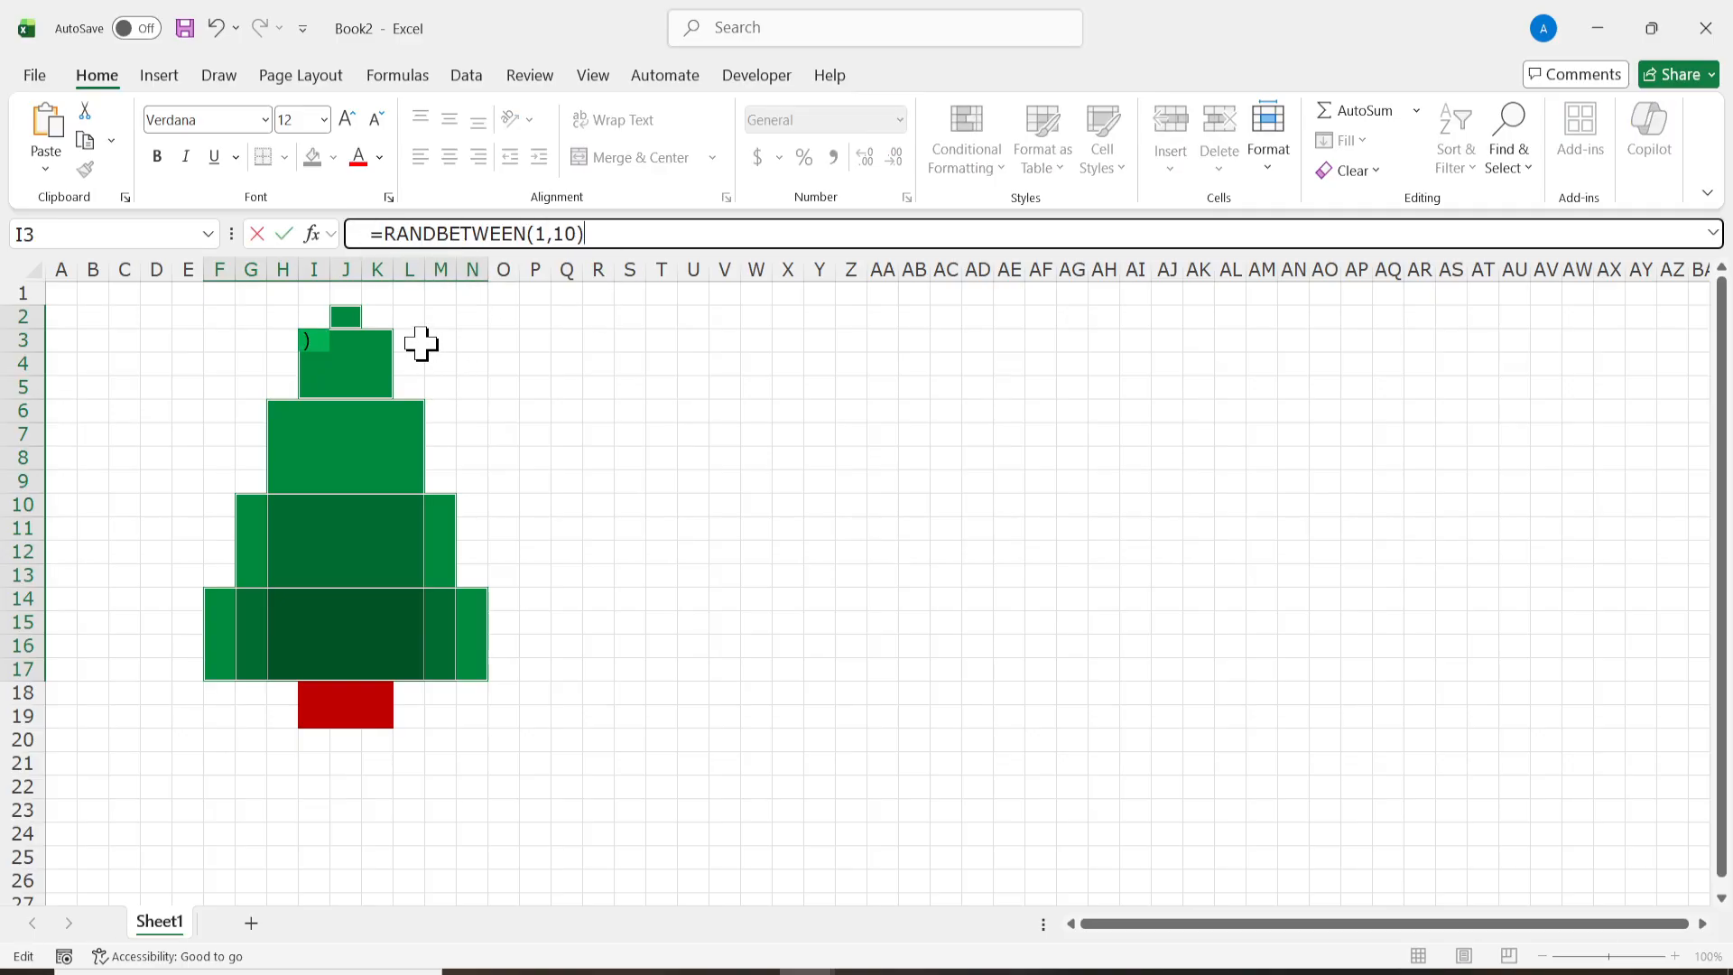
{"action": "key", "text": "ctrl+Return"}
{"action": "left_click", "coordinate": [467, 528]}
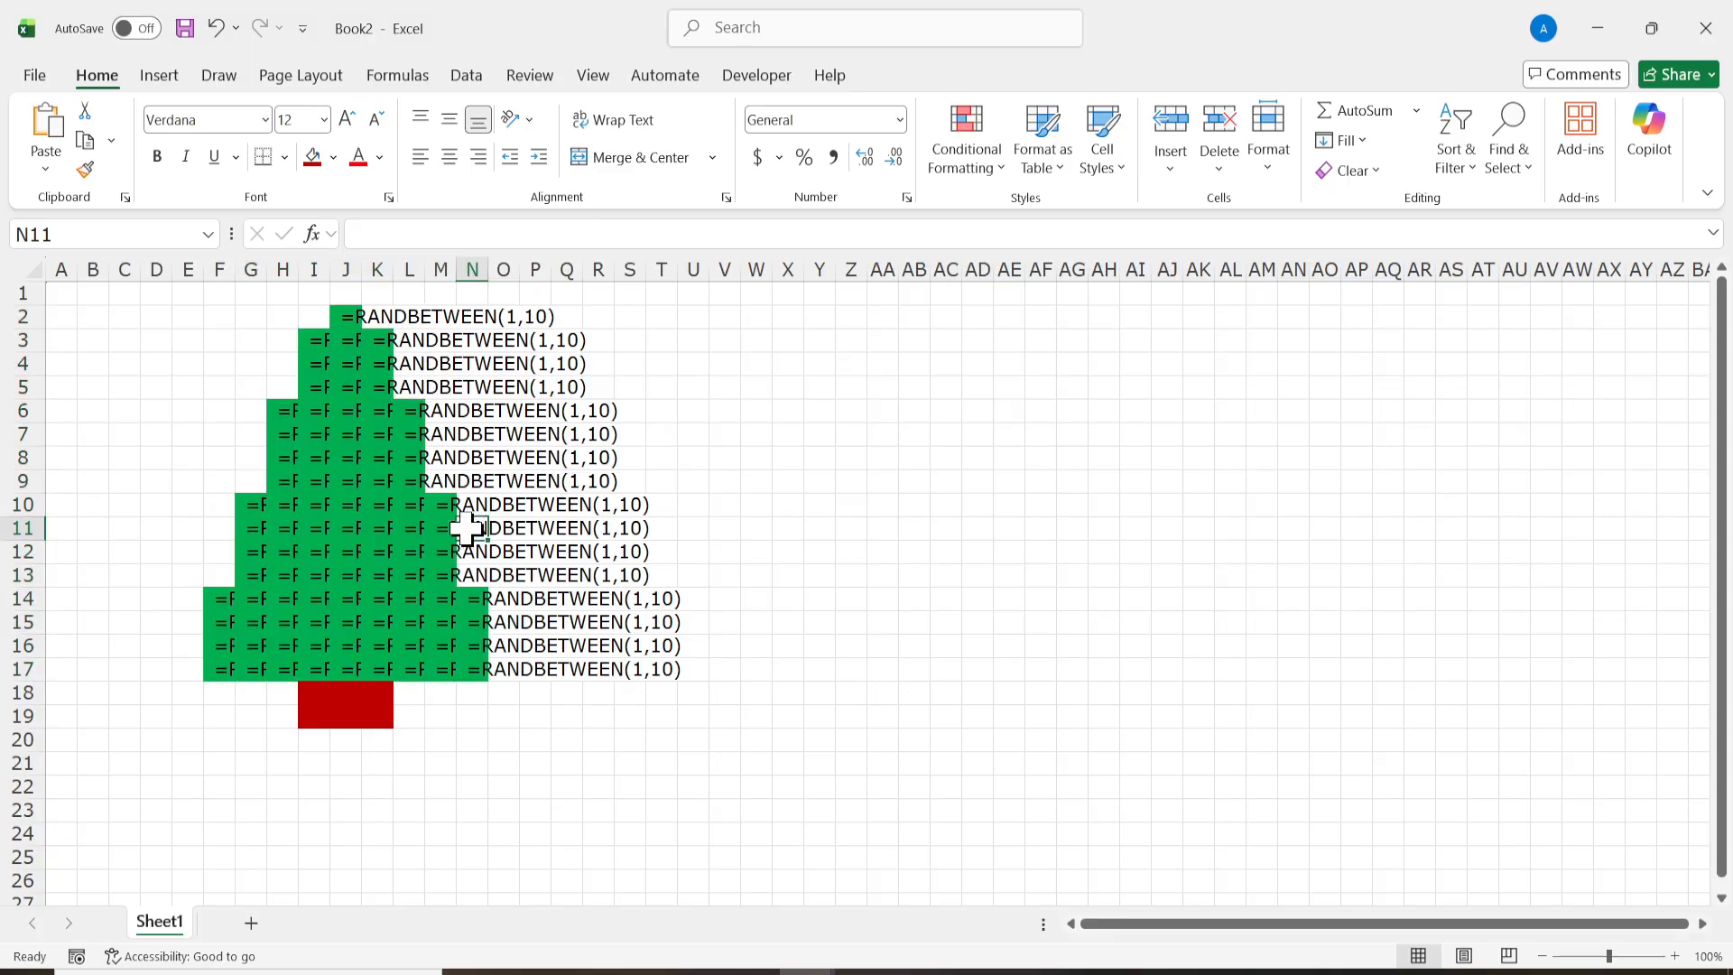
{"action": "left_click", "coordinate": [703, 491]}
{"action": "key", "text": "ctrl+z"}
Step: Enter =RANDBETWEEN(1,10) without a leading space in all selected green tree cells, and deselect the tree
{"action": "left_click", "coordinate": [491, 238]}
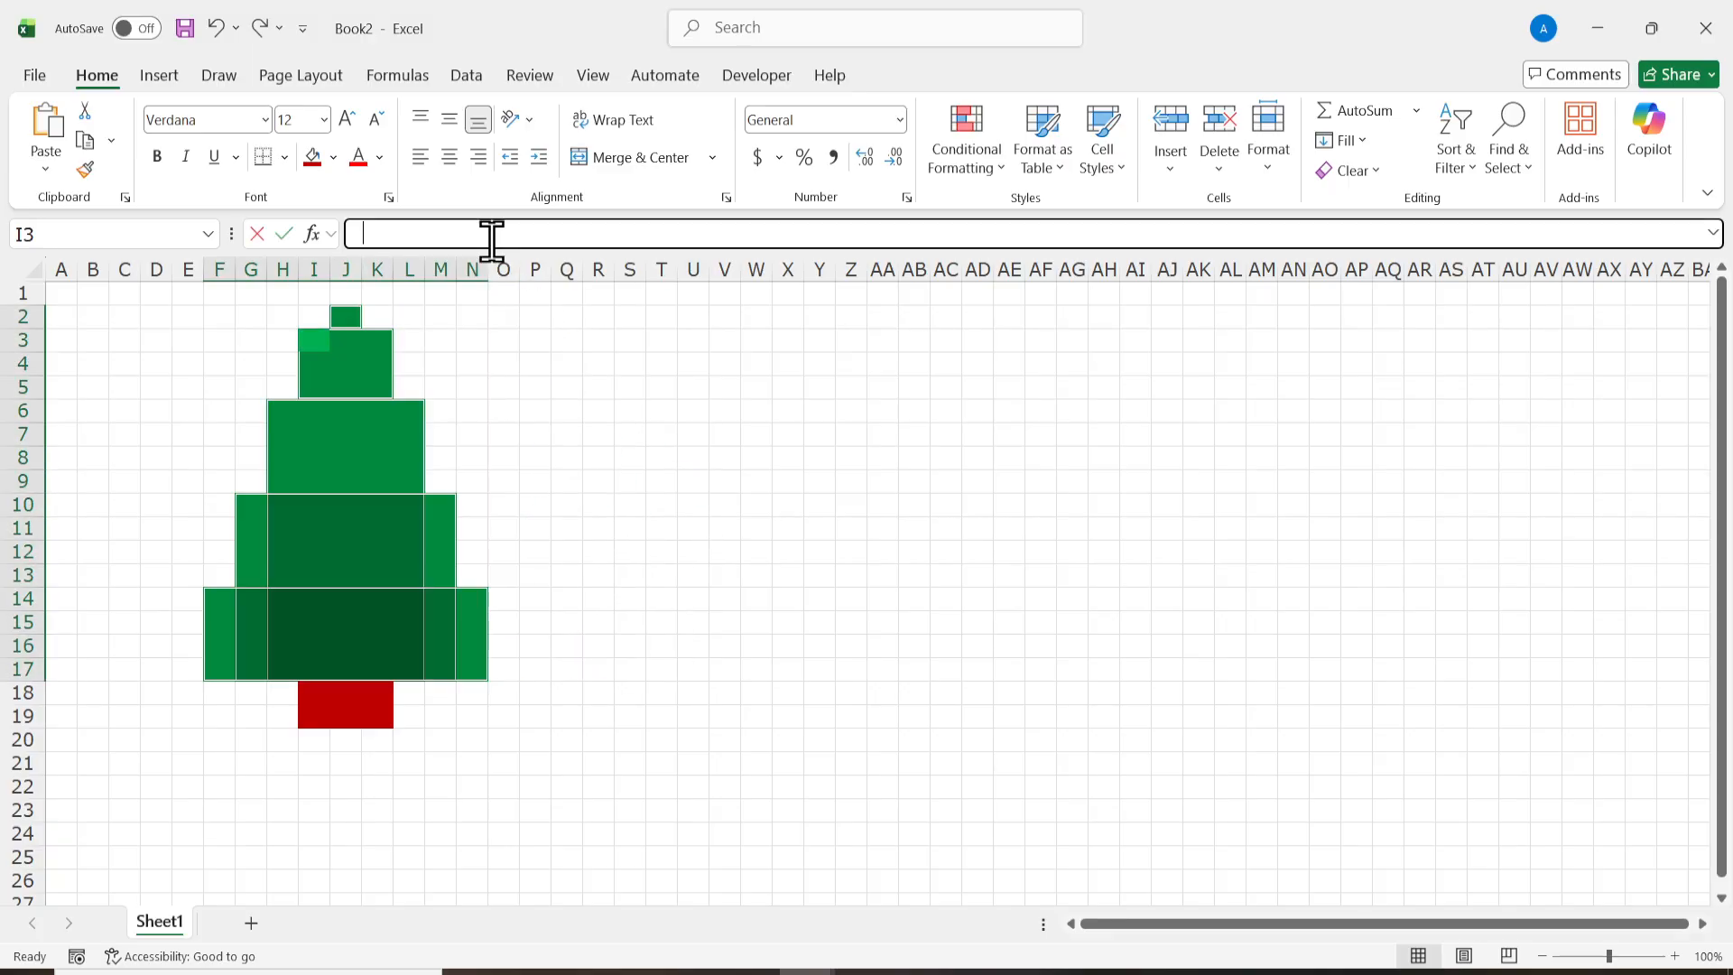
{"action": "key", "text": "ctrl+v"}
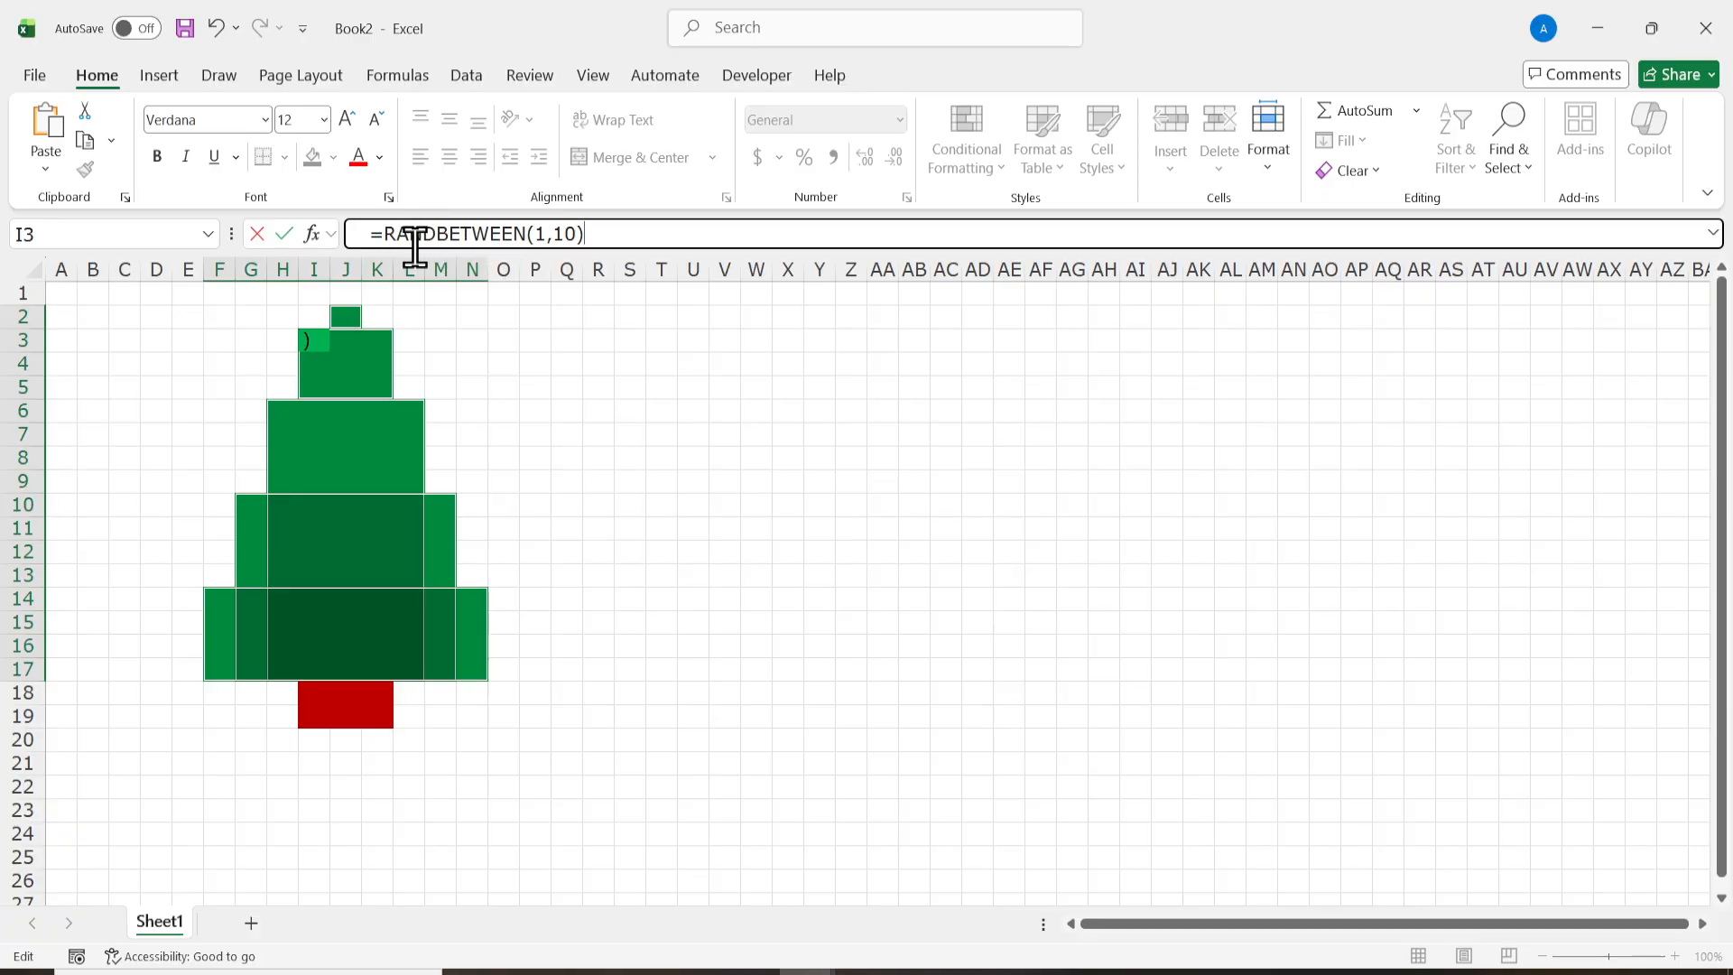
{"action": "left_click", "coordinate": [377, 235]}
{"action": "key", "text": "BackSpace"}
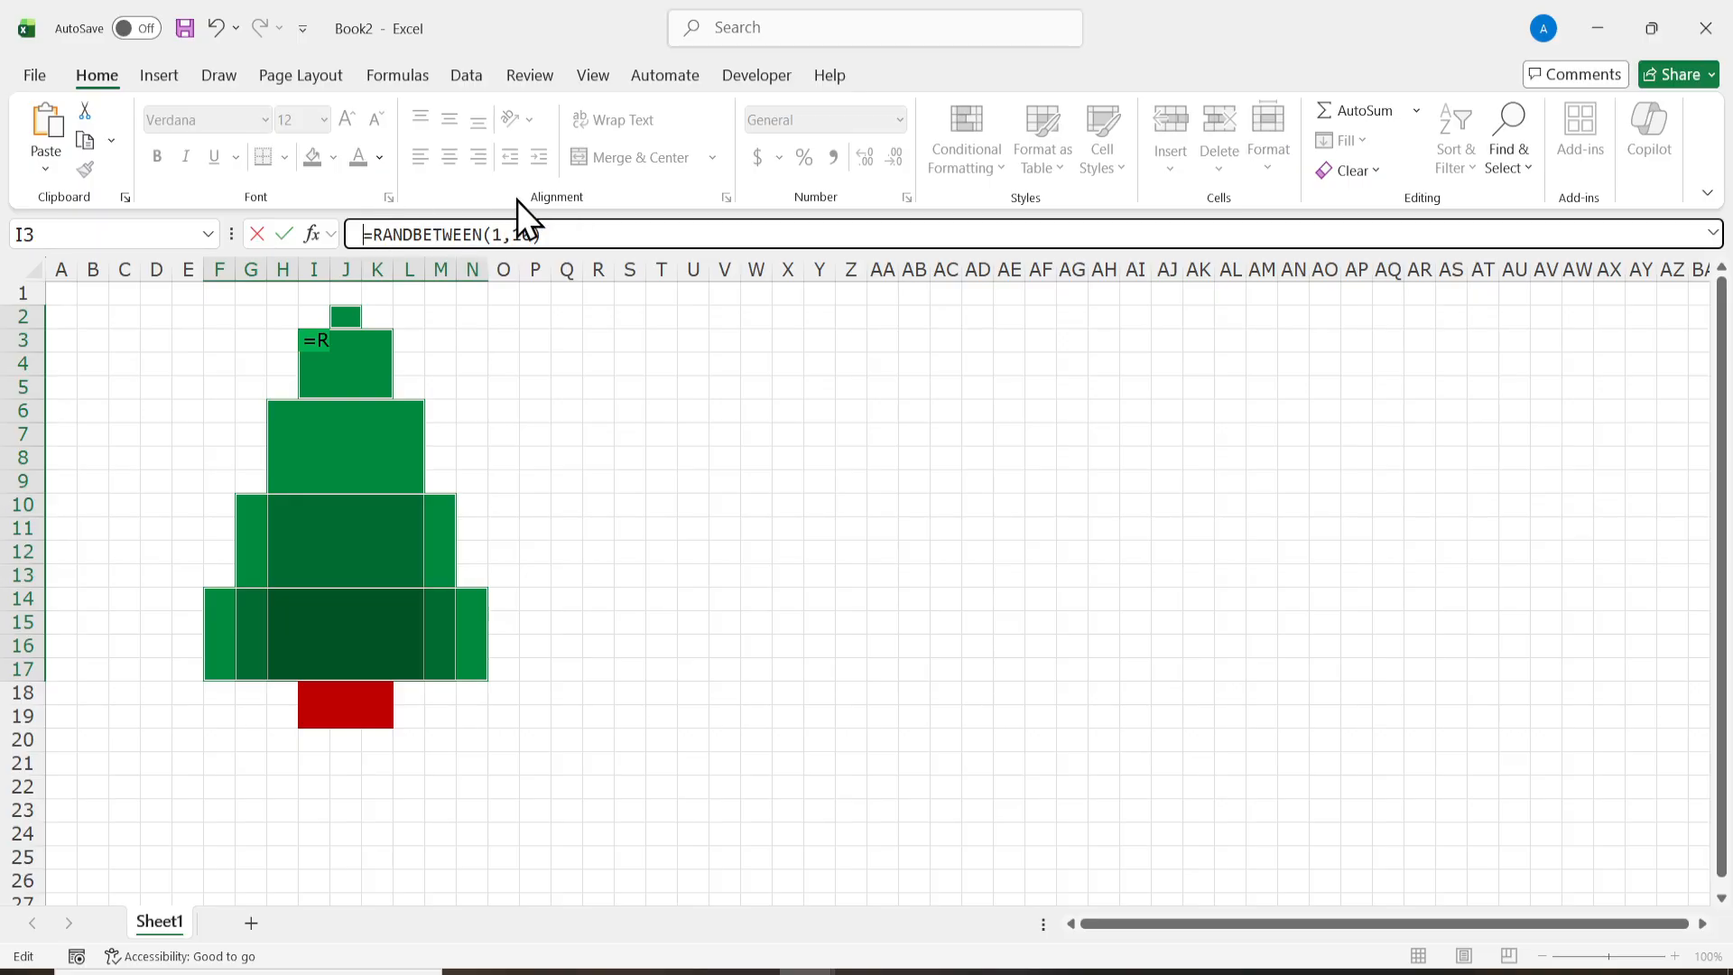
{"action": "key", "text": "ctrl+Return"}
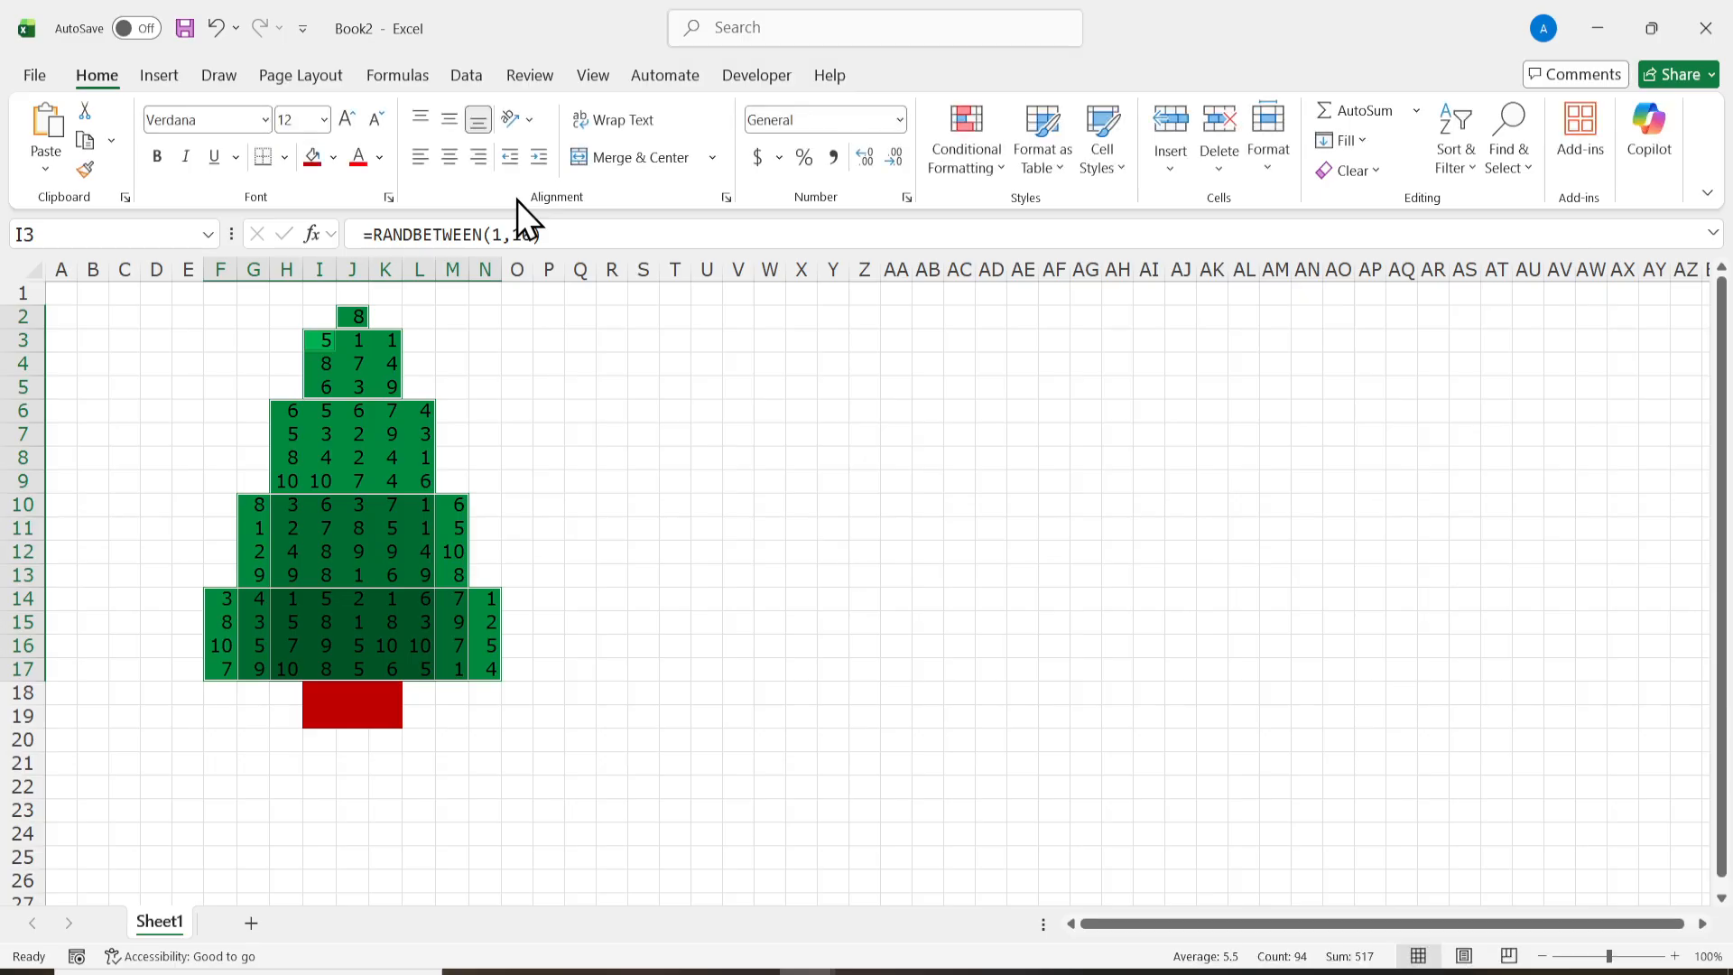
{"action": "left_click", "coordinate": [614, 638]}
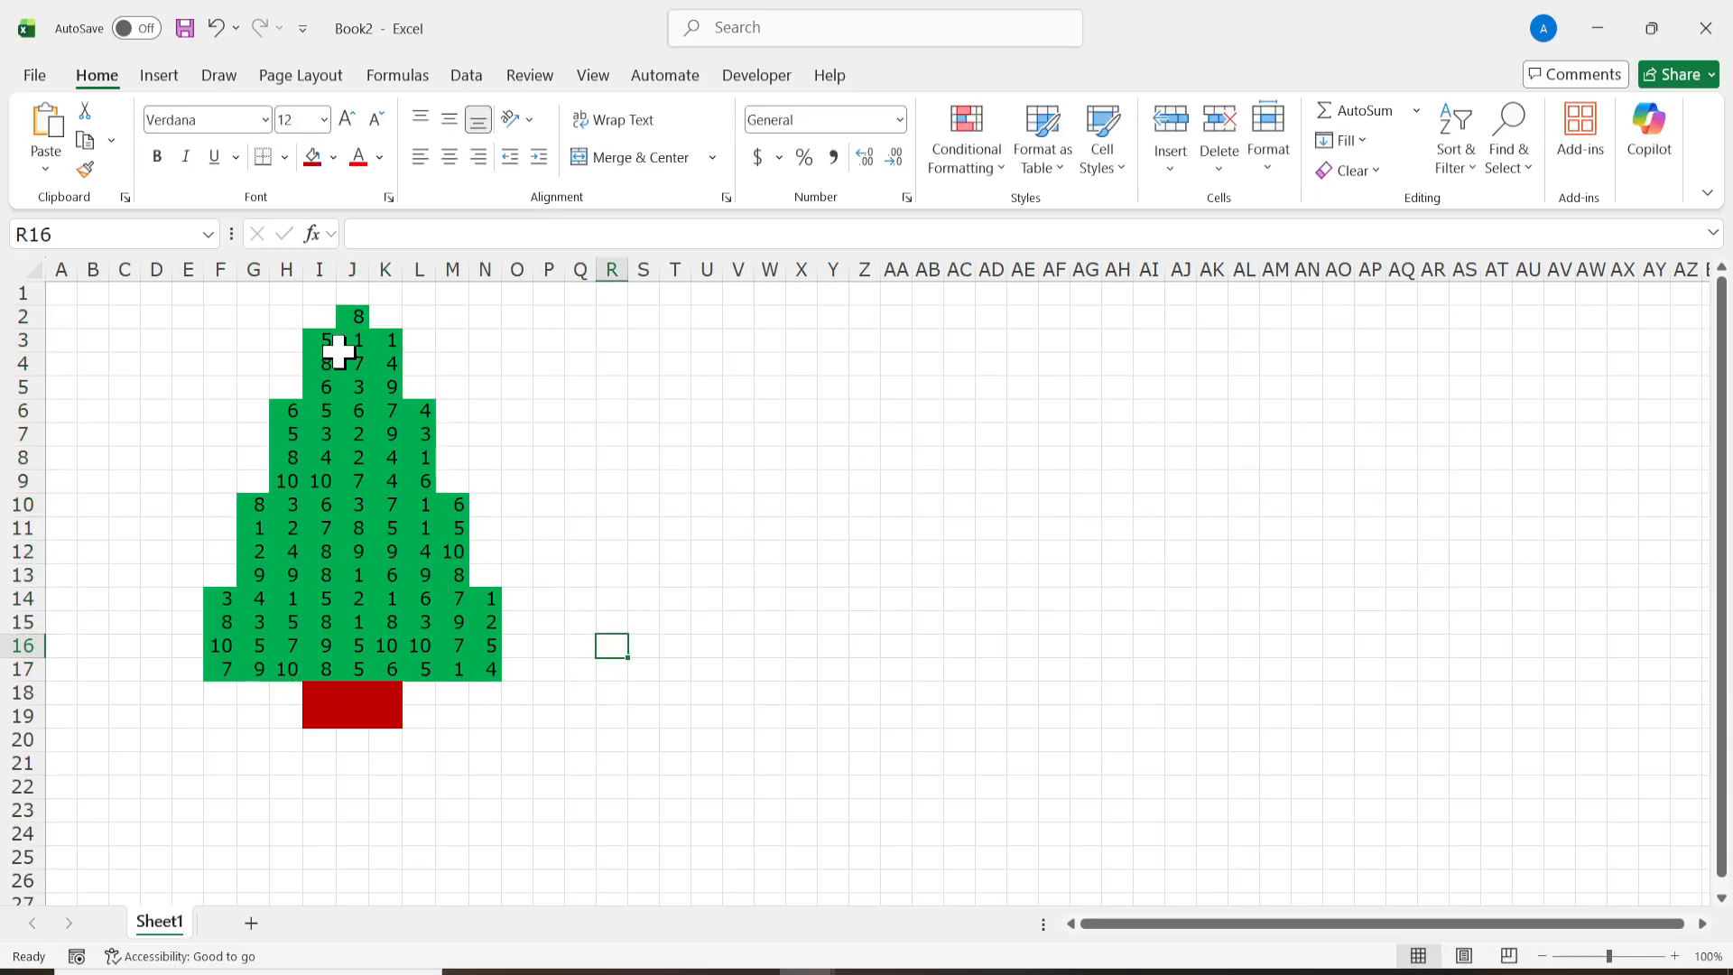
{"action": "left_click", "coordinate": [560, 598]}
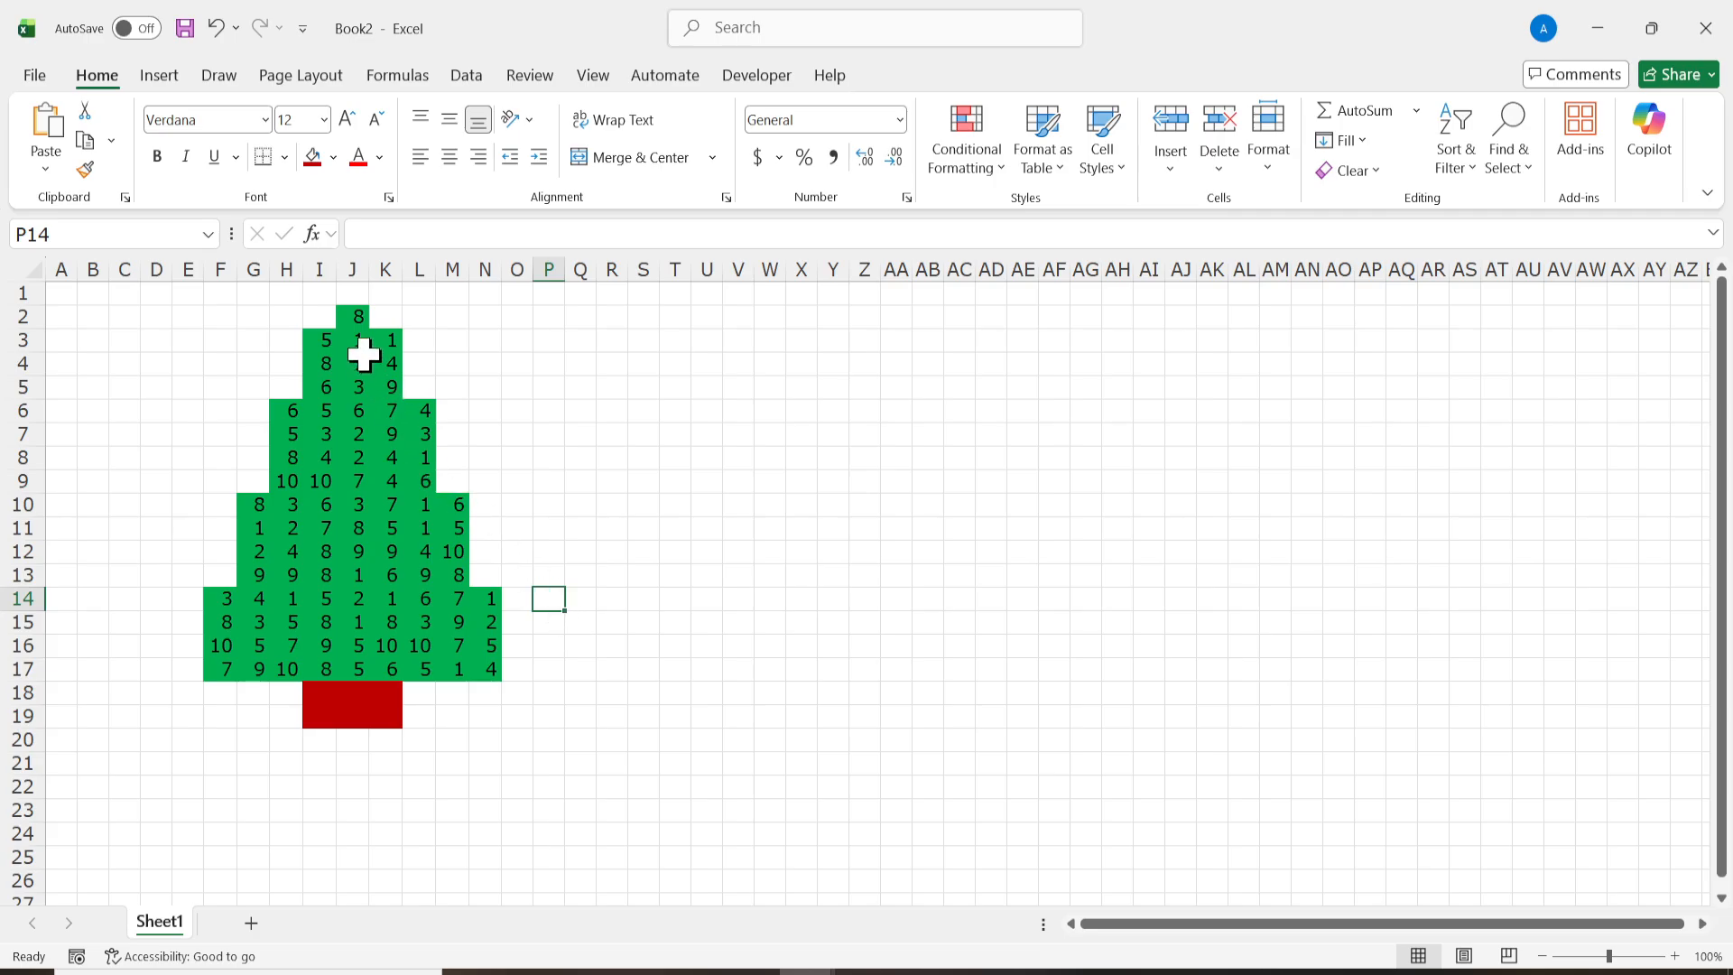
Step: Apply the 3 Signs icon set (circle, triangle, diamond) as conditional formatting to all green tree cells, leaving out the trunk
{"action": "left_click_drag", "start_coordinate": [352, 317], "coordinate": [356, 670]}
{"action": "left_click_drag", "start_coordinate": [266, 498], "coordinate": [457, 669]}
{"action": "left_click_drag", "start_coordinate": [223, 605], "coordinate": [487, 673]}
{"action": "left_click_drag", "start_coordinate": [287, 410], "coordinate": [432, 488]}
{"action": "left_click_drag", "start_coordinate": [319, 334], "coordinate": [394, 386]}
{"action": "left_click", "coordinate": [962, 163]}
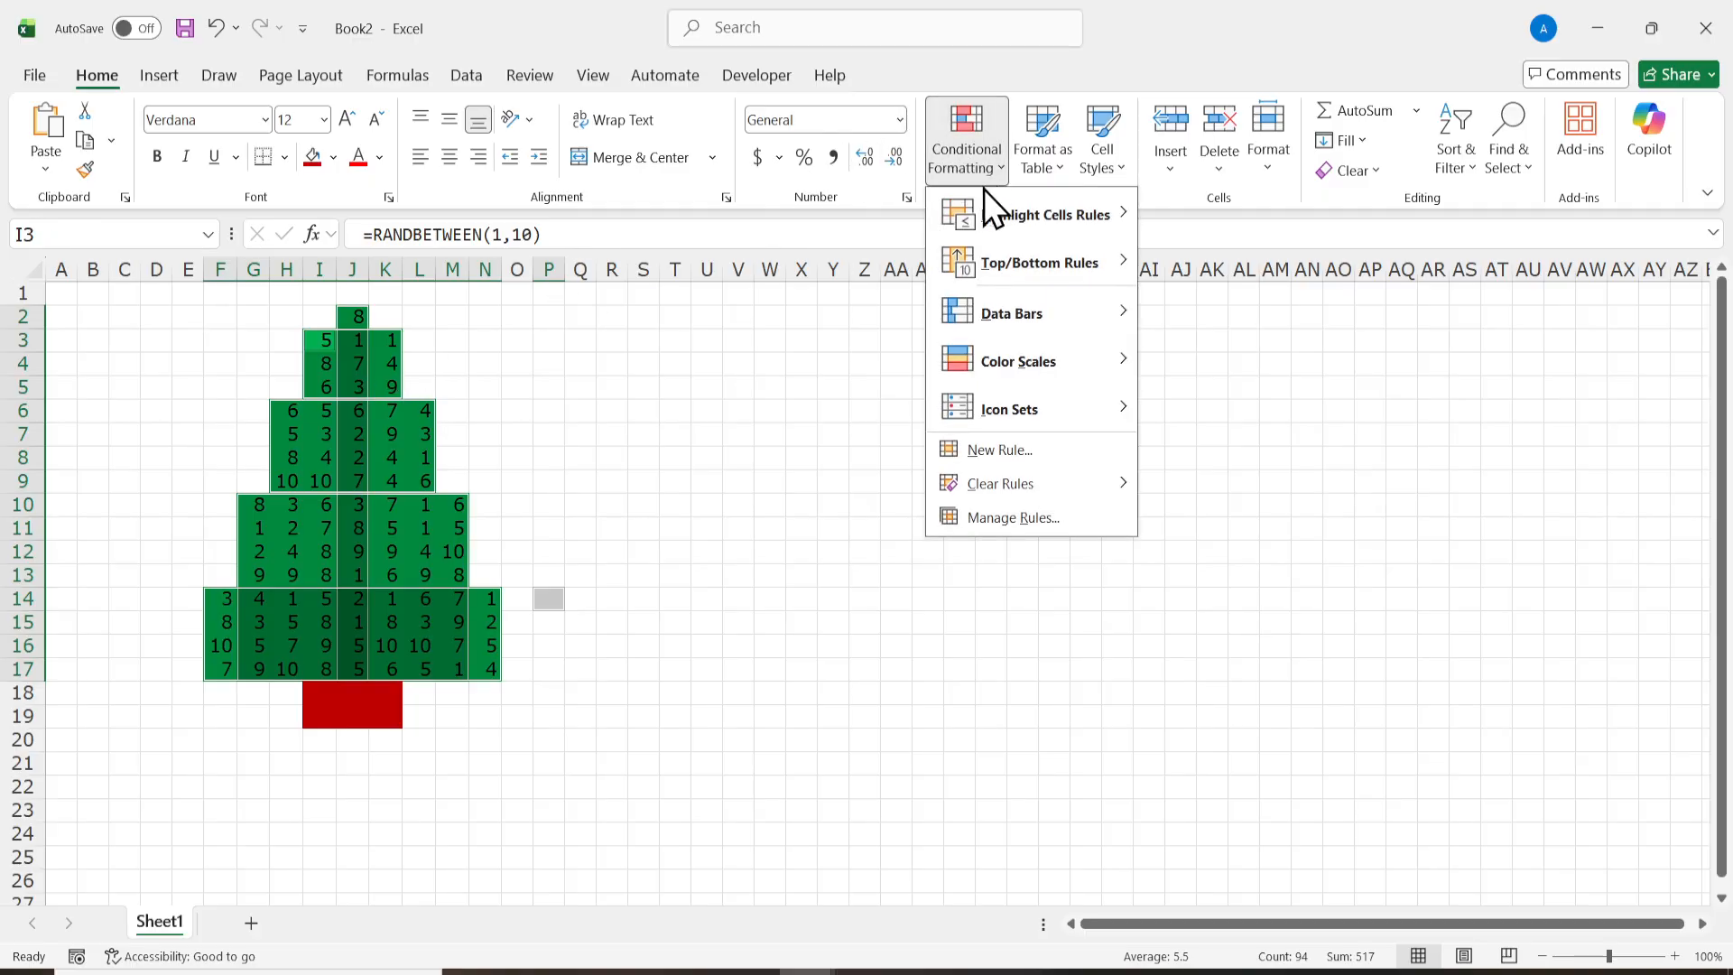
{"action": "mouse_move", "coordinate": [1081, 408]}
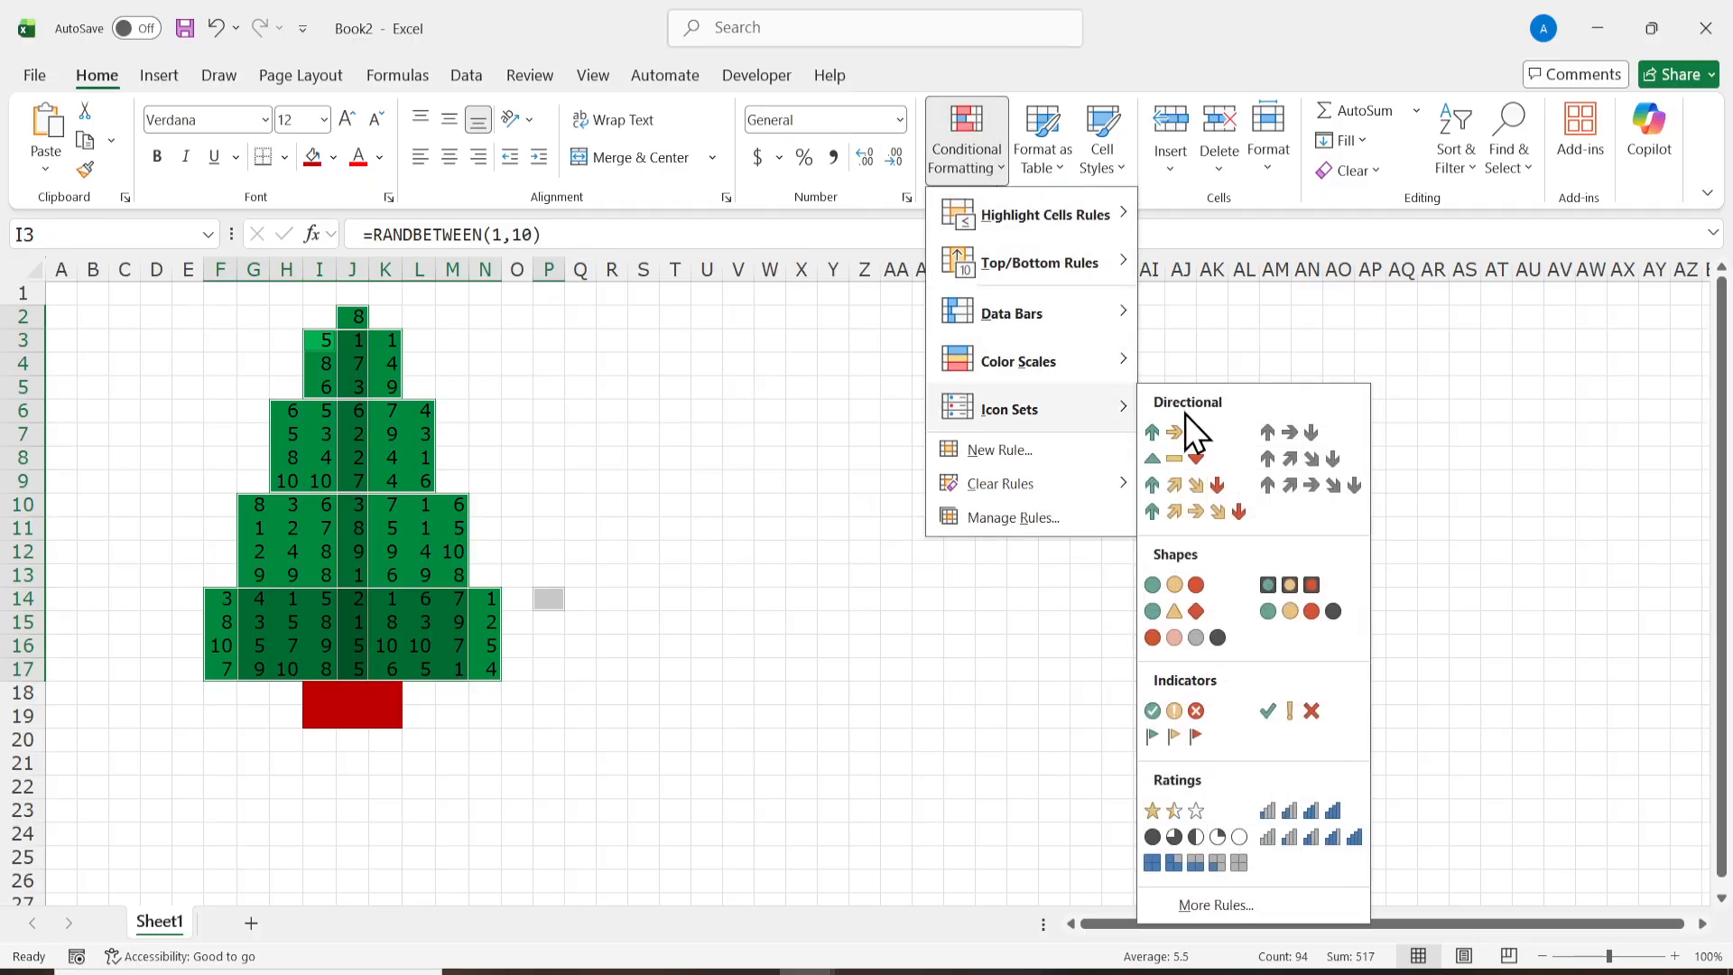
{"action": "left_click", "coordinate": [1152, 619]}
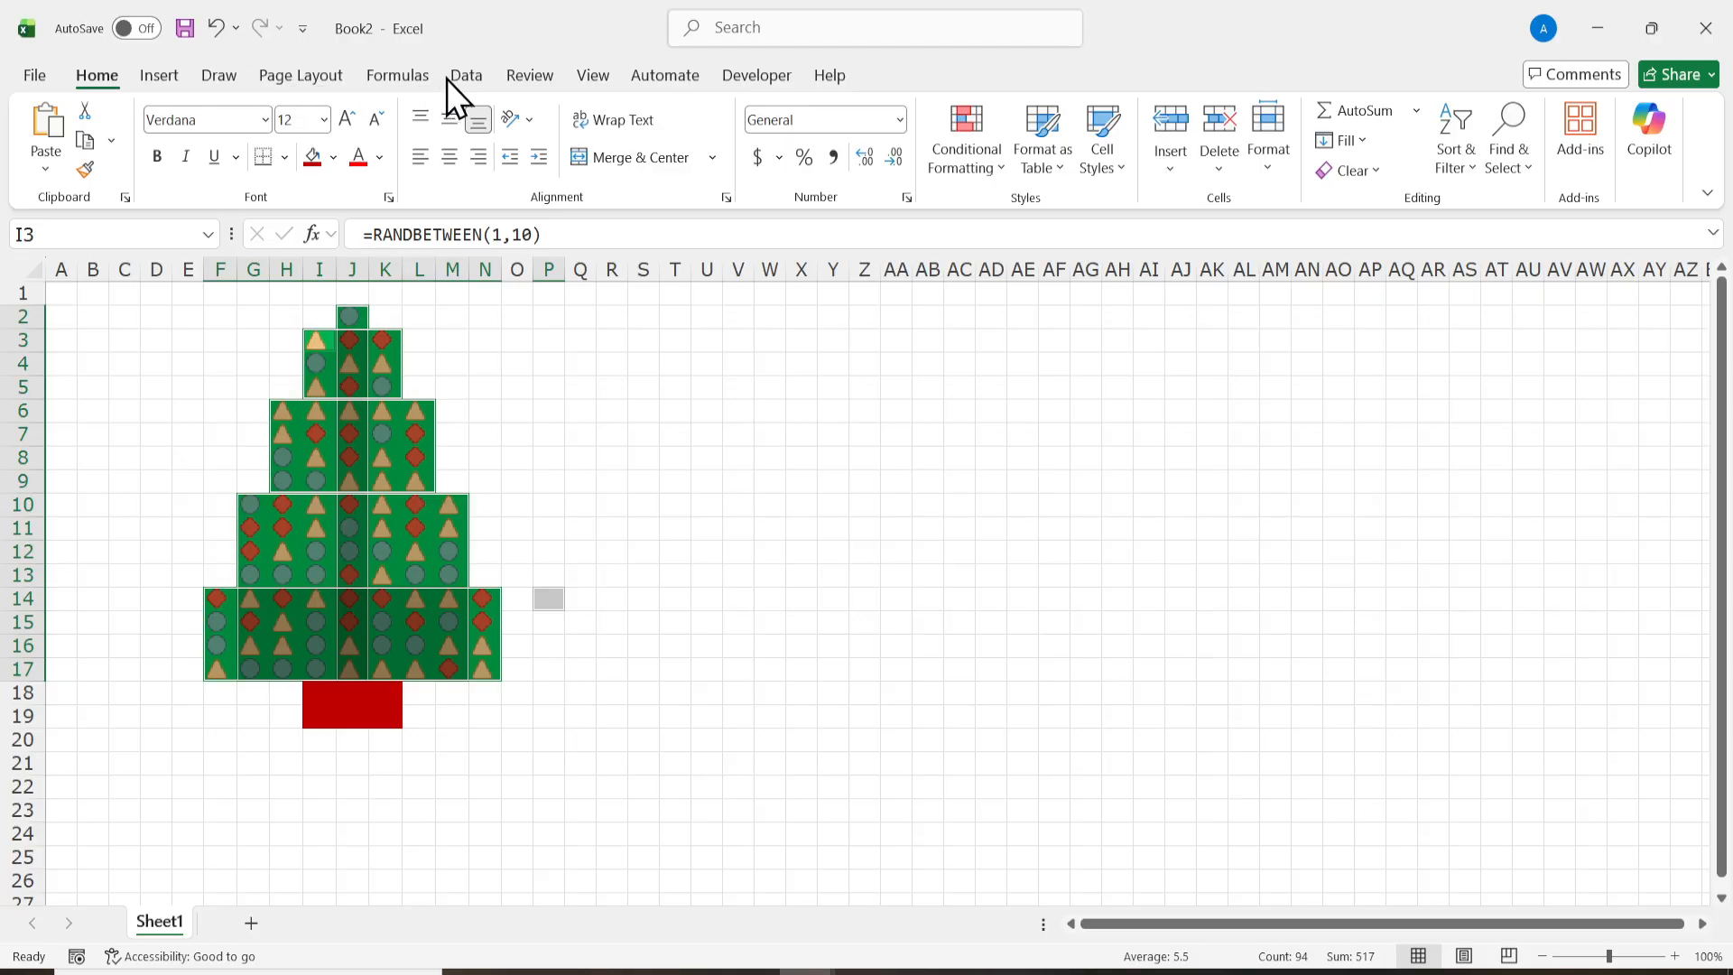
Step: Insert a four-pointed star shape and place it over the treetop, resized to about 0.58" high and 0.73" wide
{"action": "left_click", "coordinate": [144, 75]}
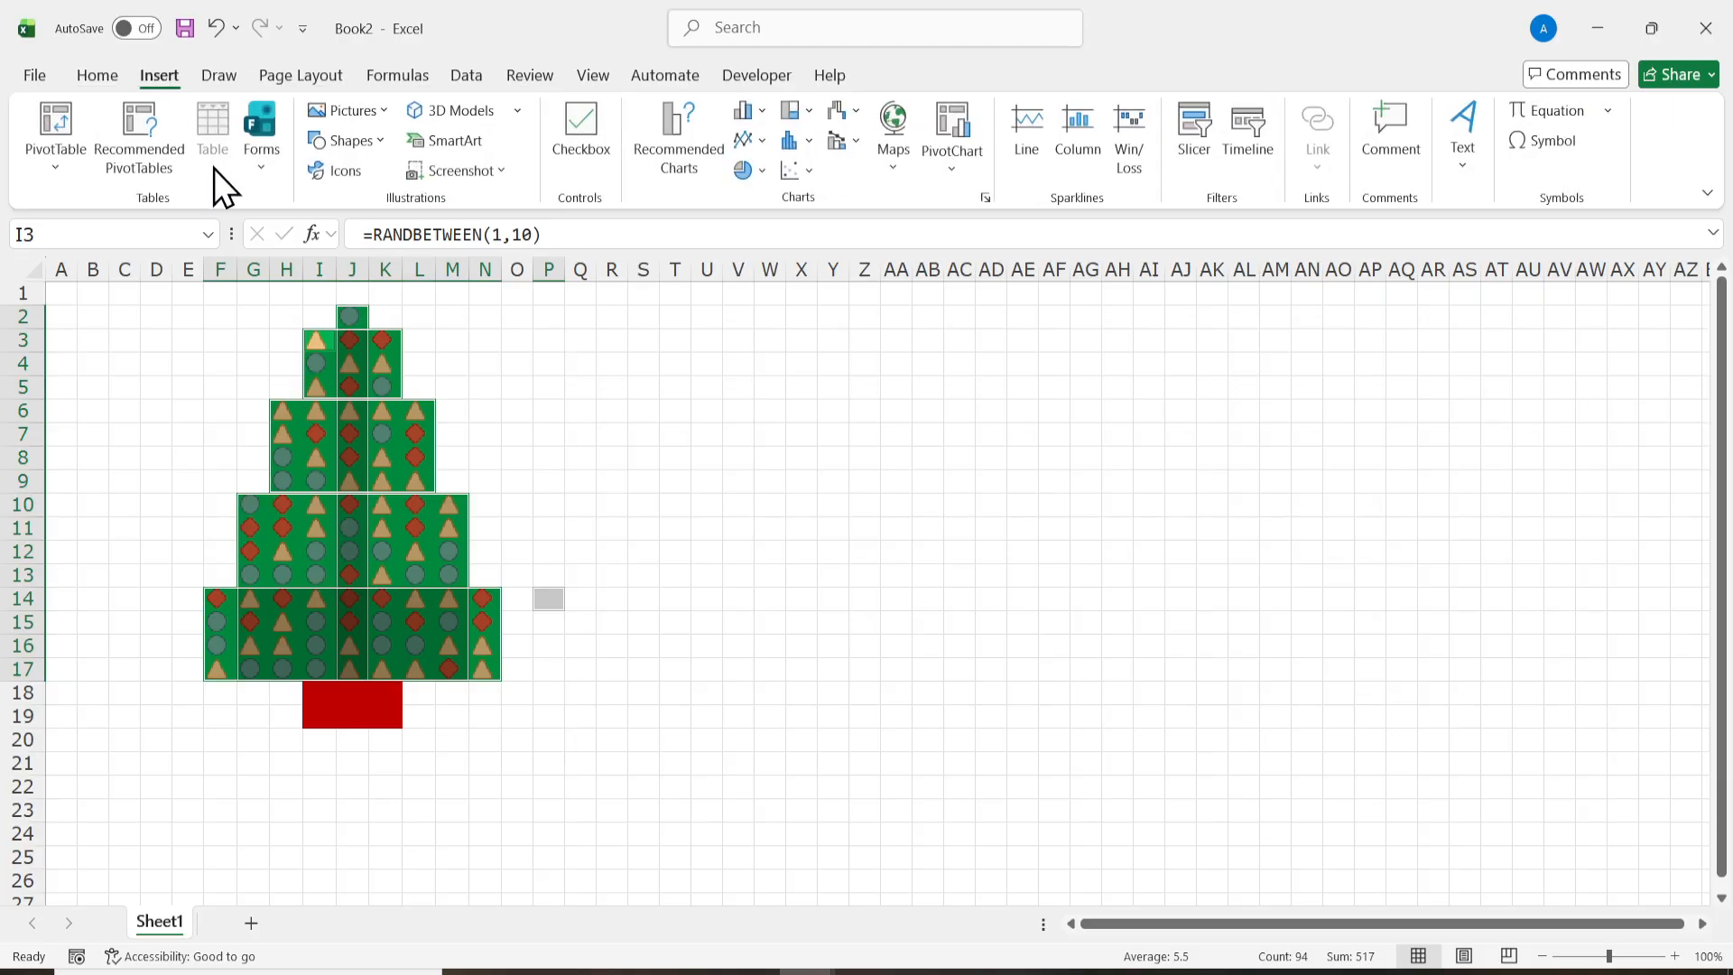
{"action": "left_click", "coordinate": [372, 148]}
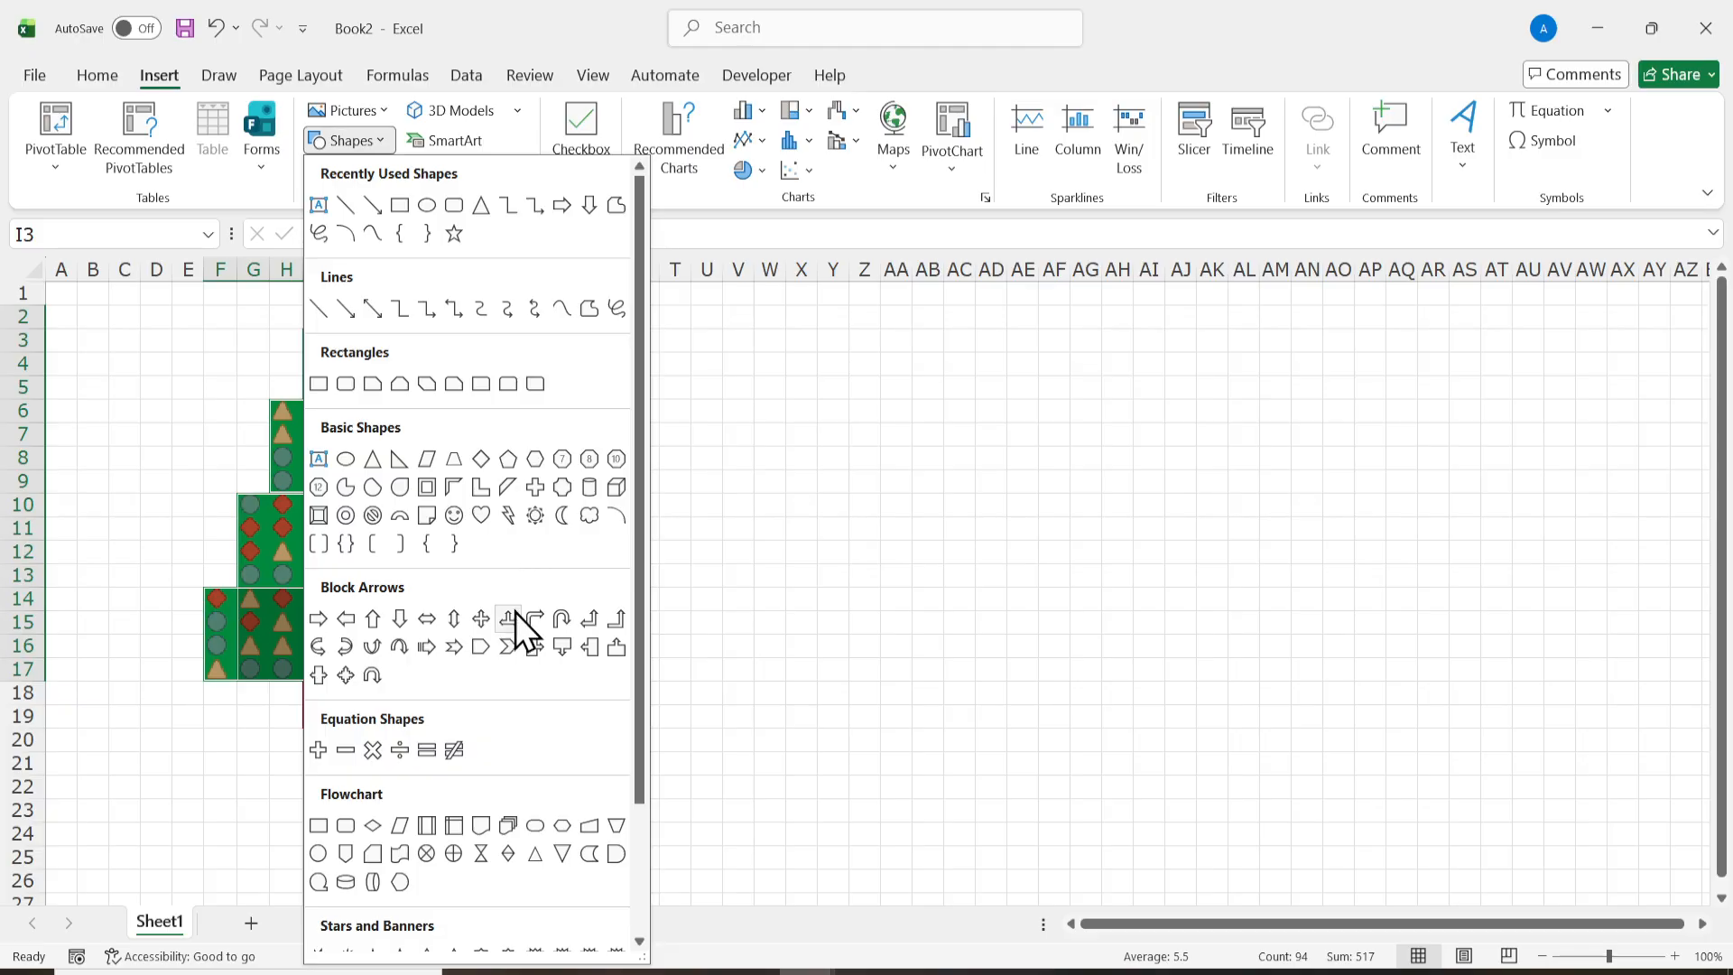
{"action": "left_click_drag", "start_coordinate": [642, 733], "coordinate": [657, 852]}
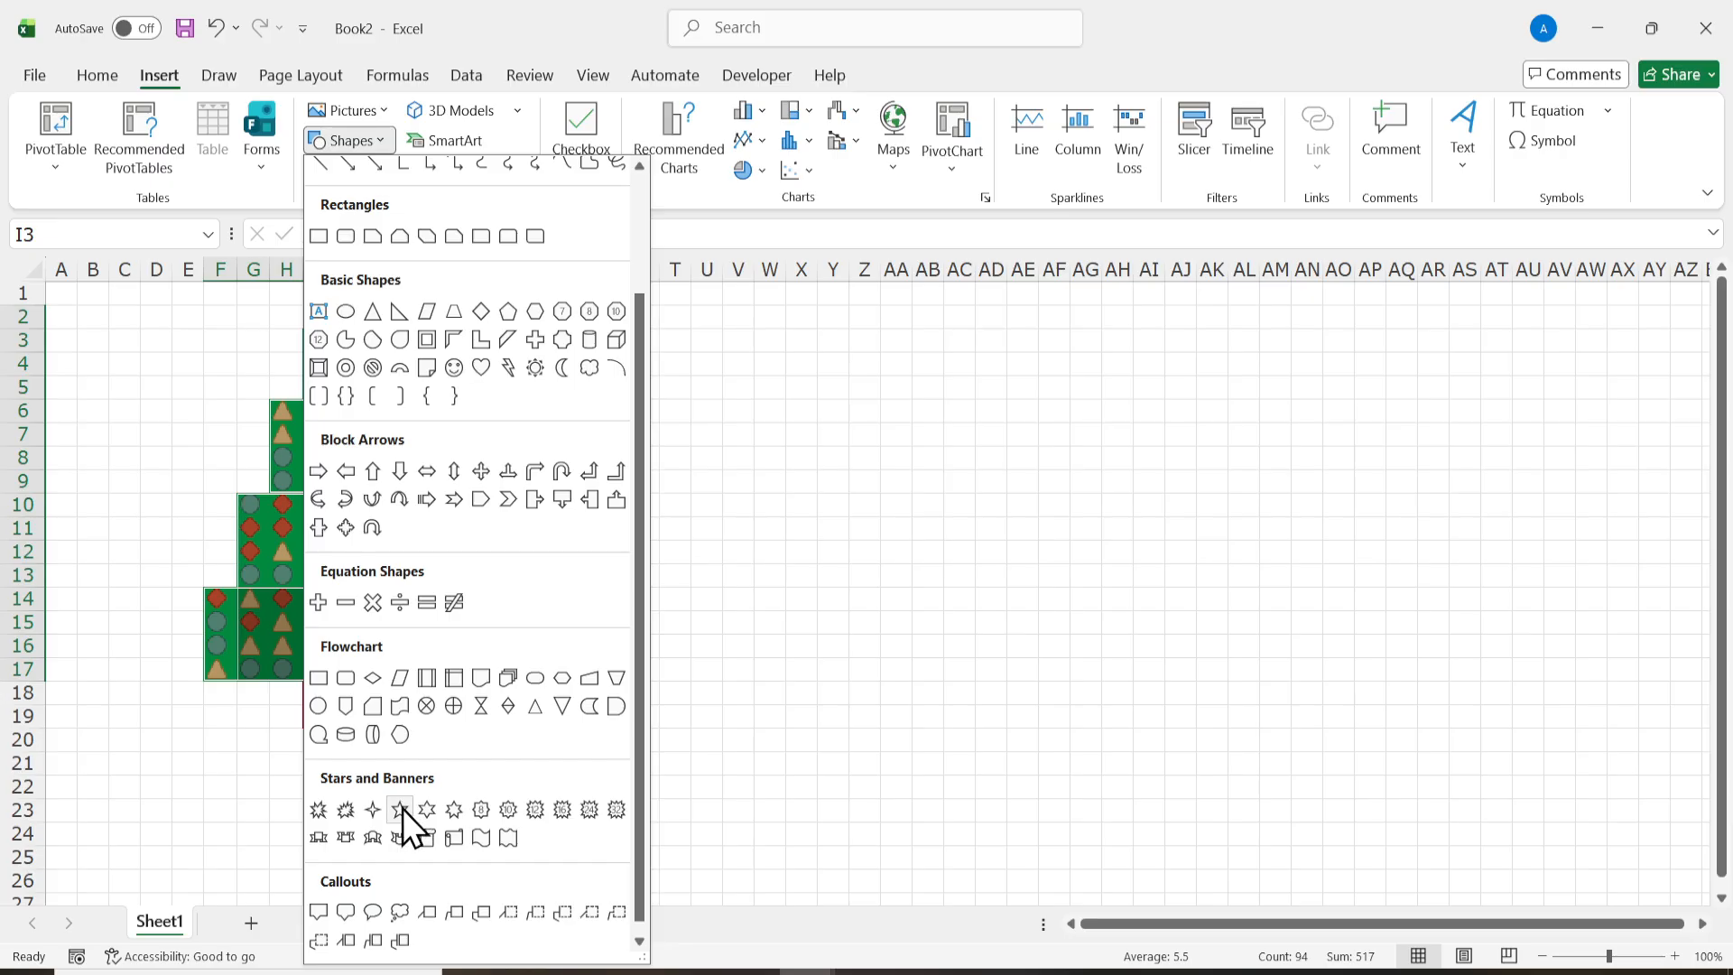
{"action": "left_click", "coordinate": [376, 811]}
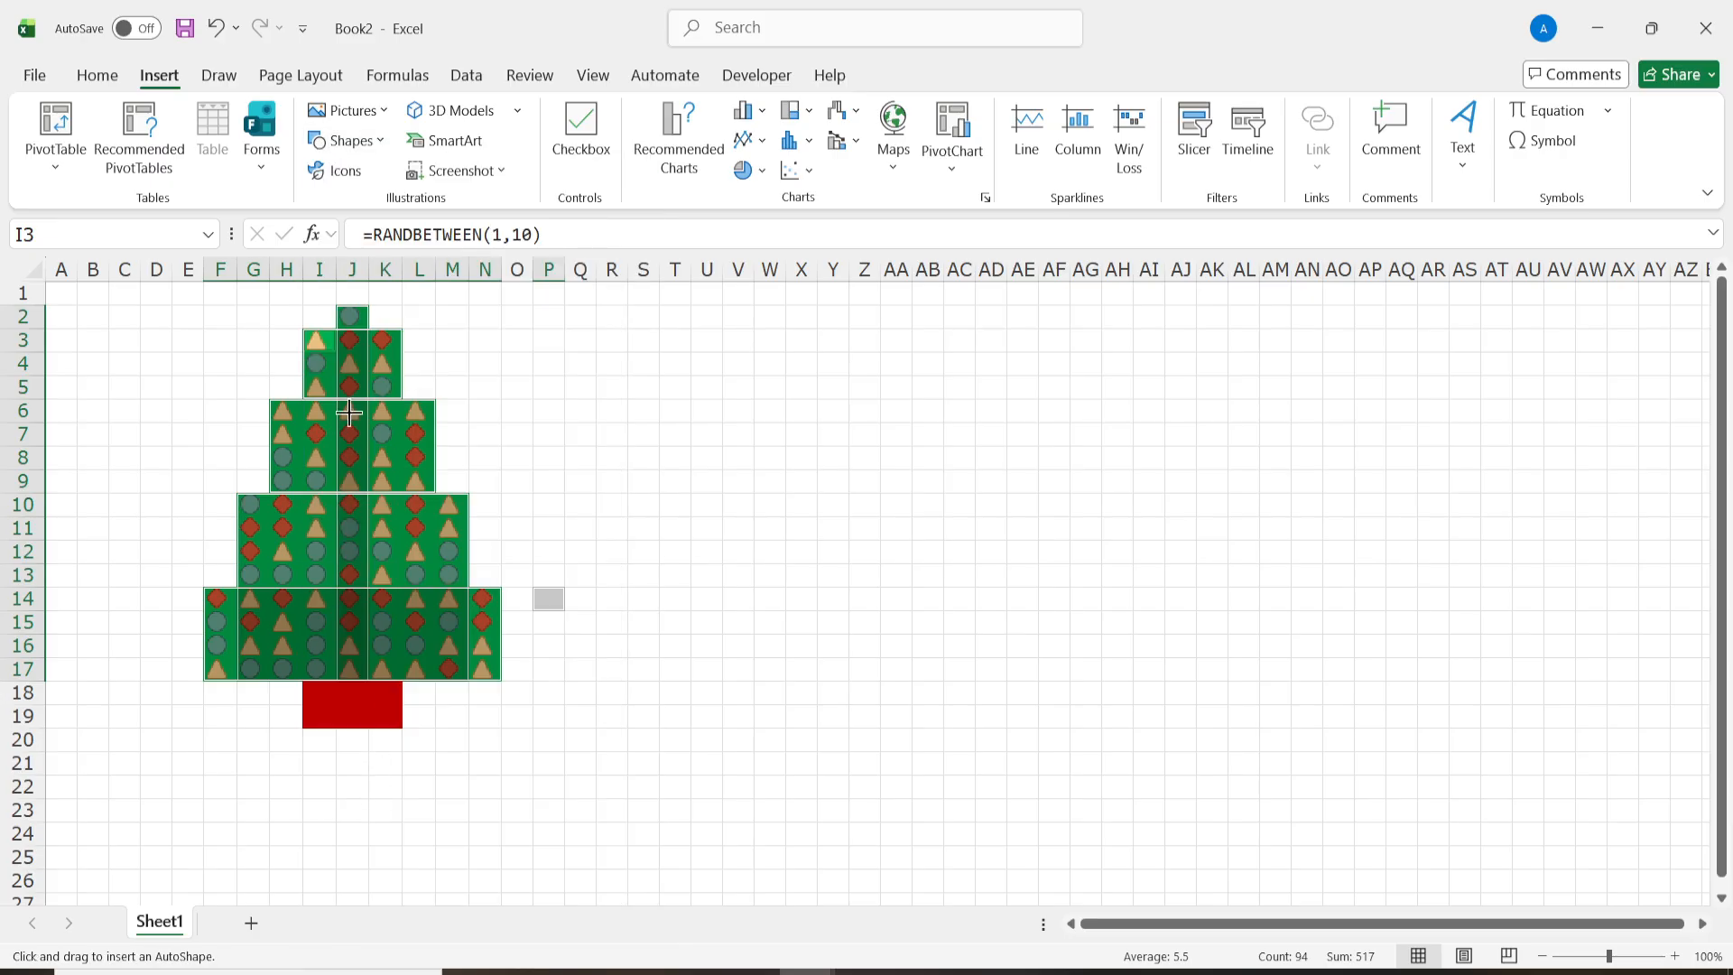
{"action": "left_click", "coordinate": [352, 320]}
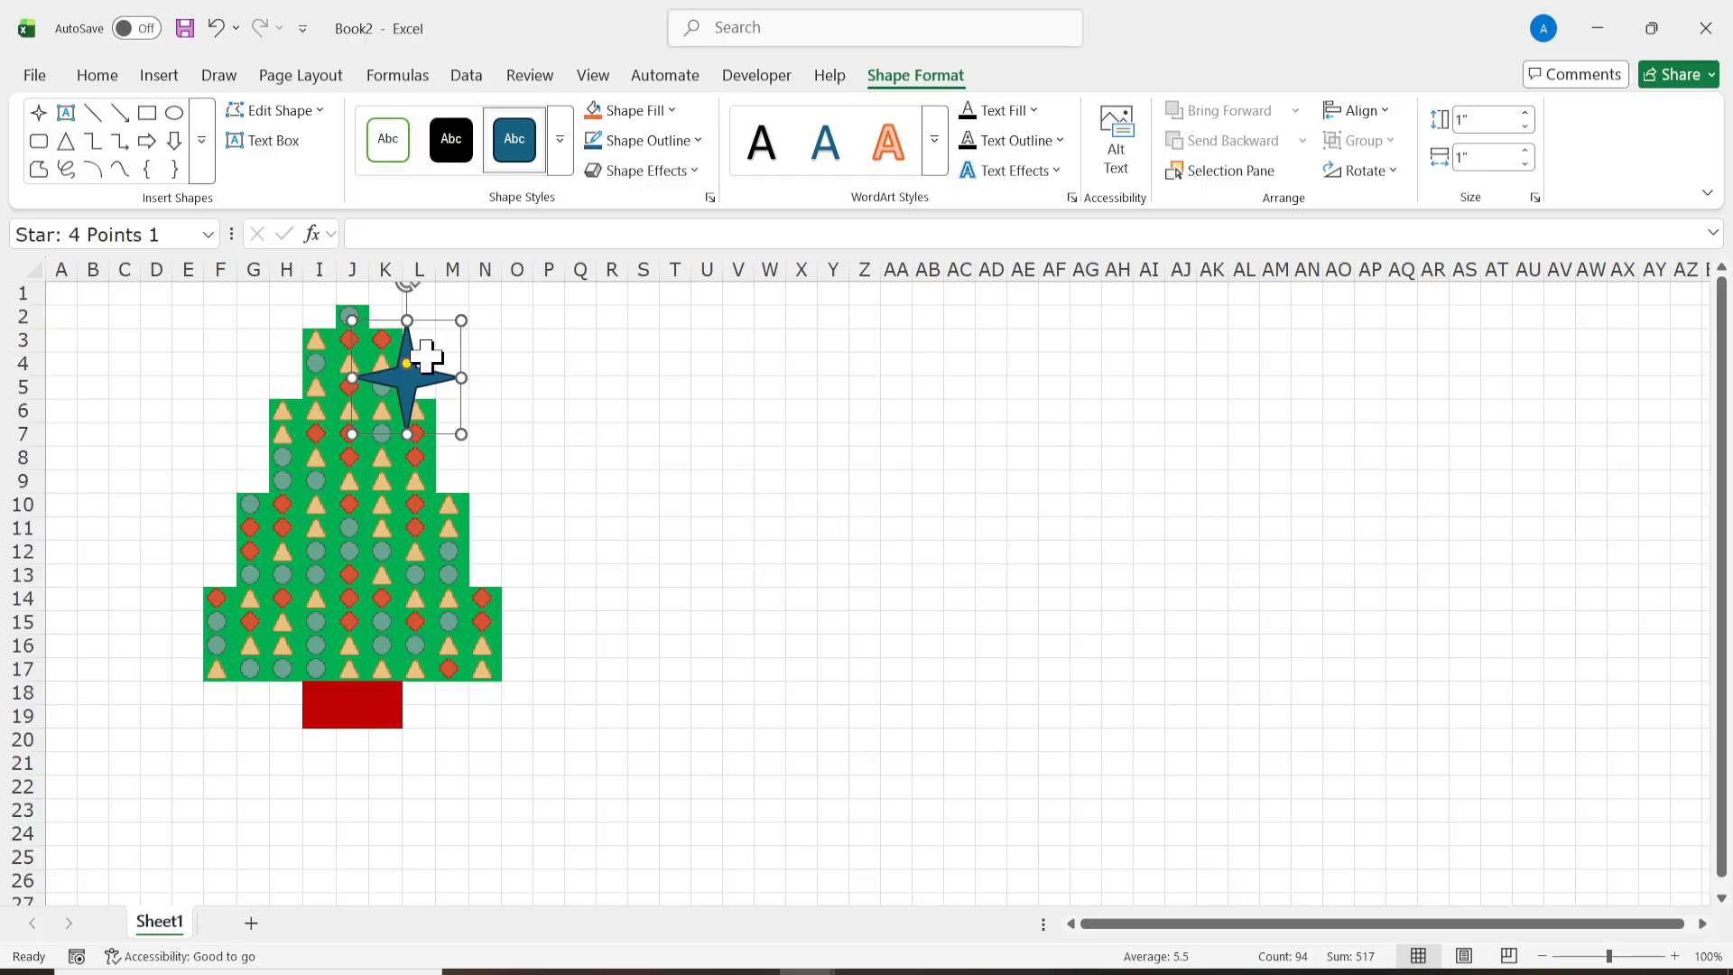
{"action": "left_click_drag", "start_coordinate": [409, 381], "coordinate": [354, 336]}
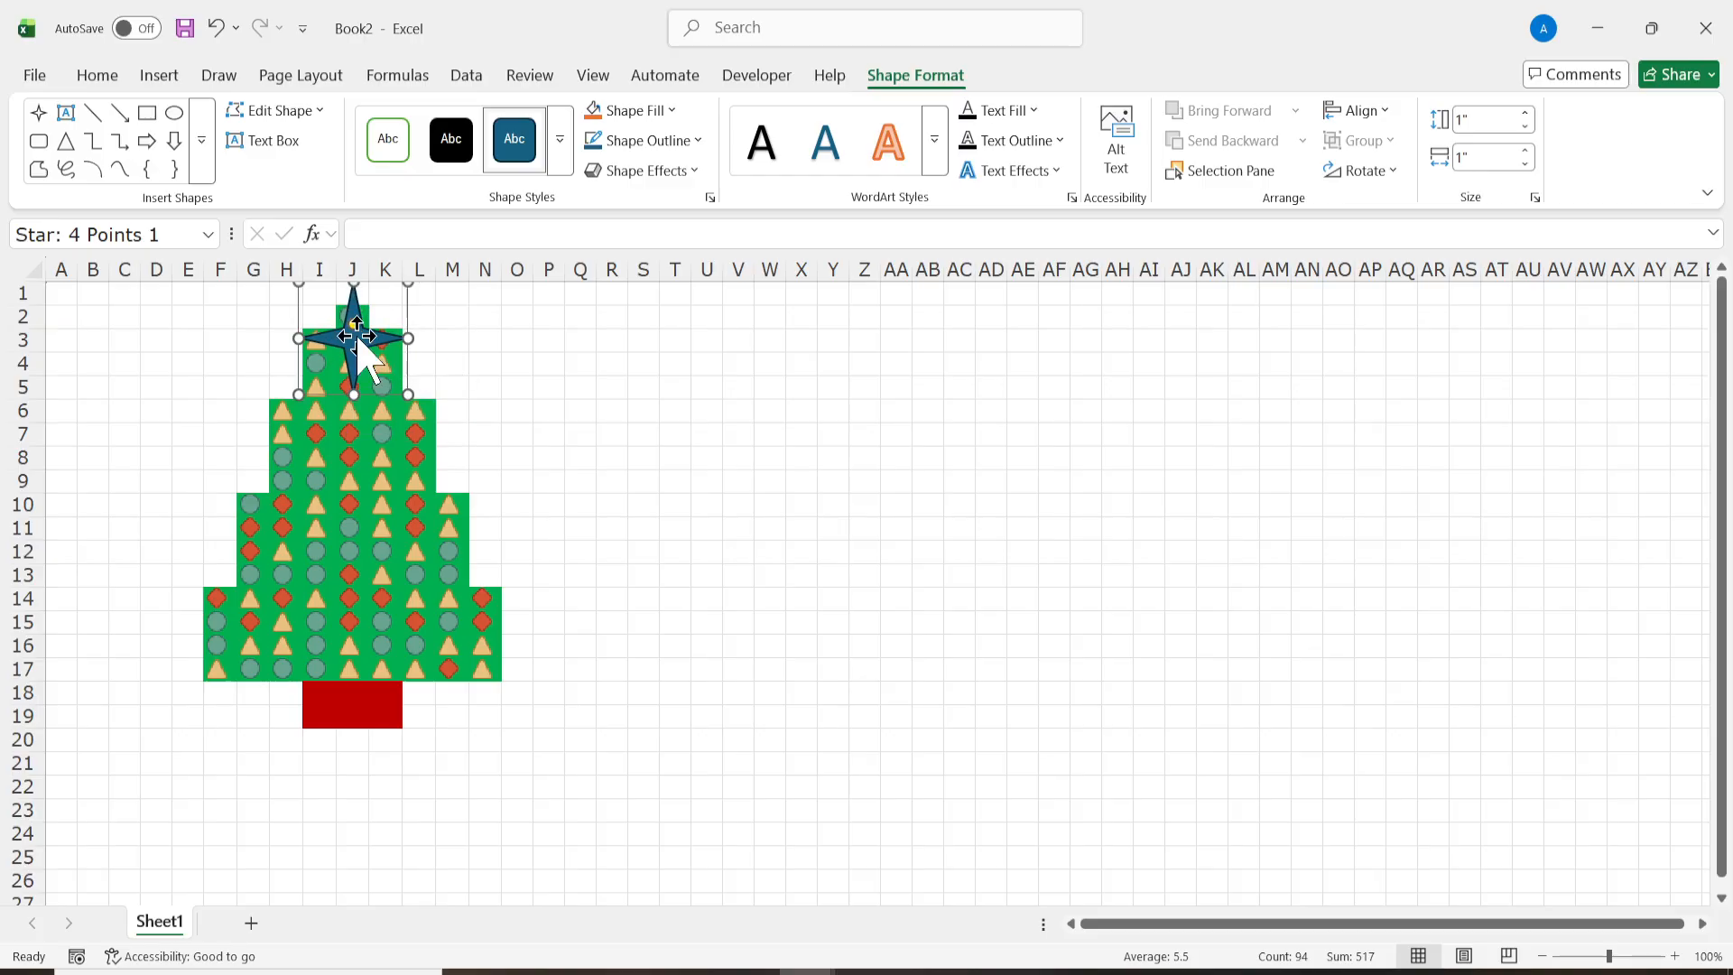
{"action": "left_click_drag", "start_coordinate": [408, 394], "coordinate": [366, 313]}
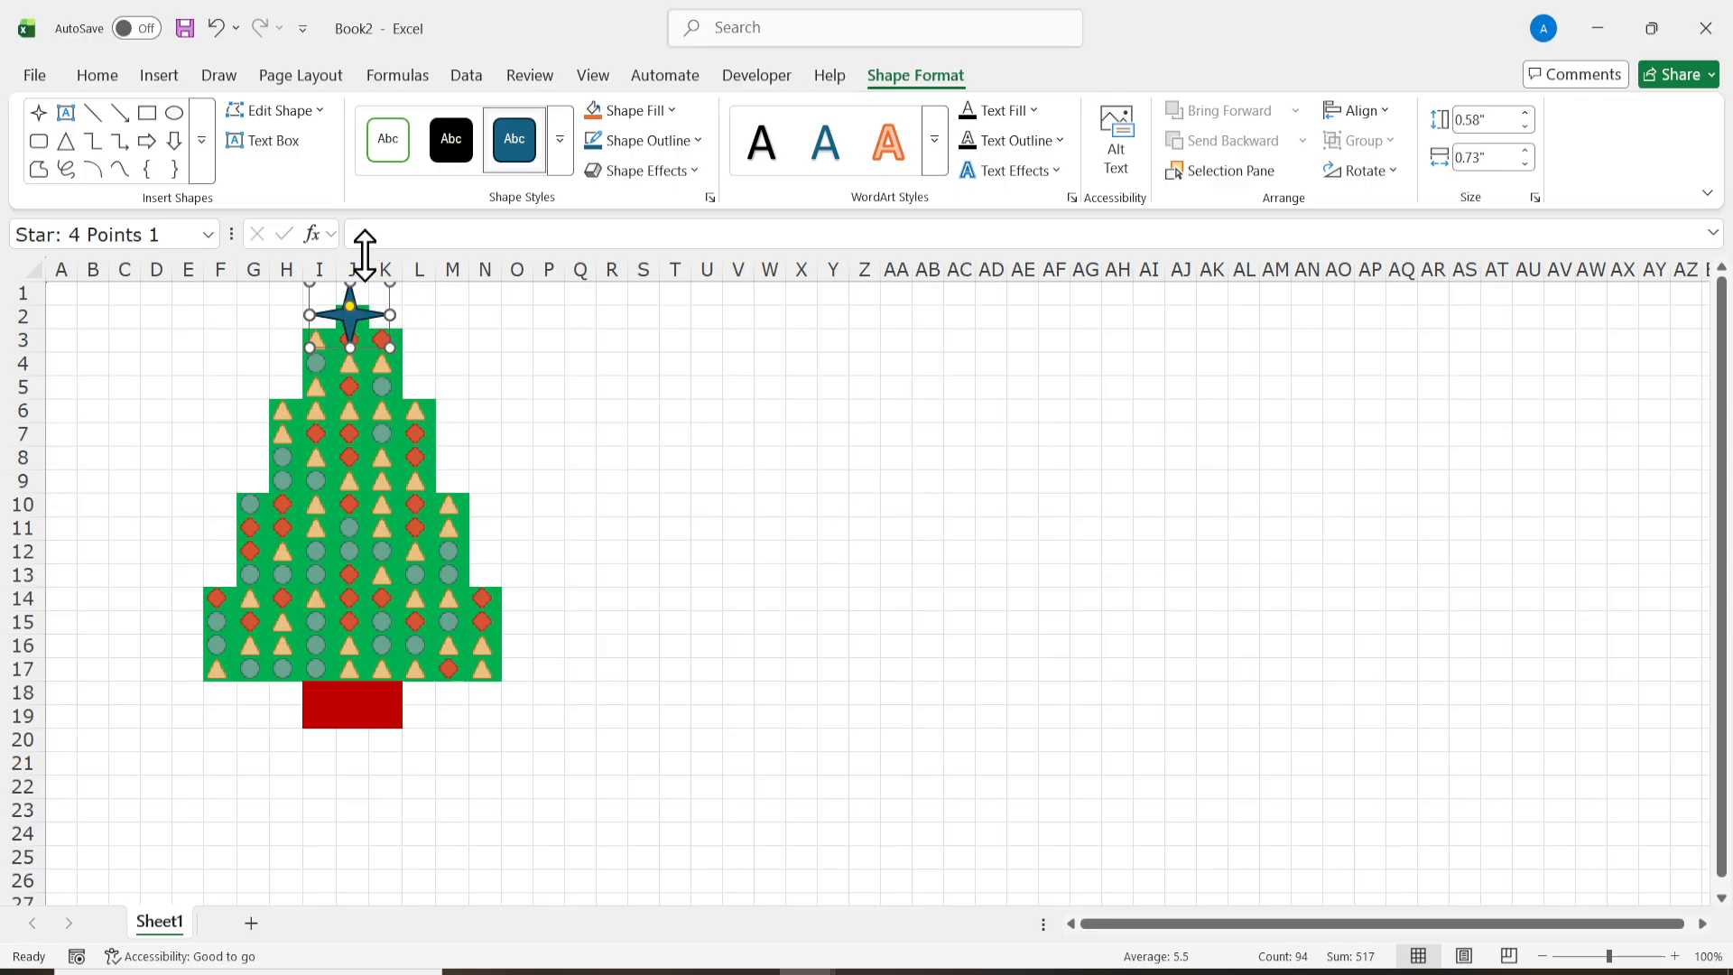
Step: Fill the treetop star with standard yellow and deselect it
{"action": "left_click", "coordinate": [677, 112]}
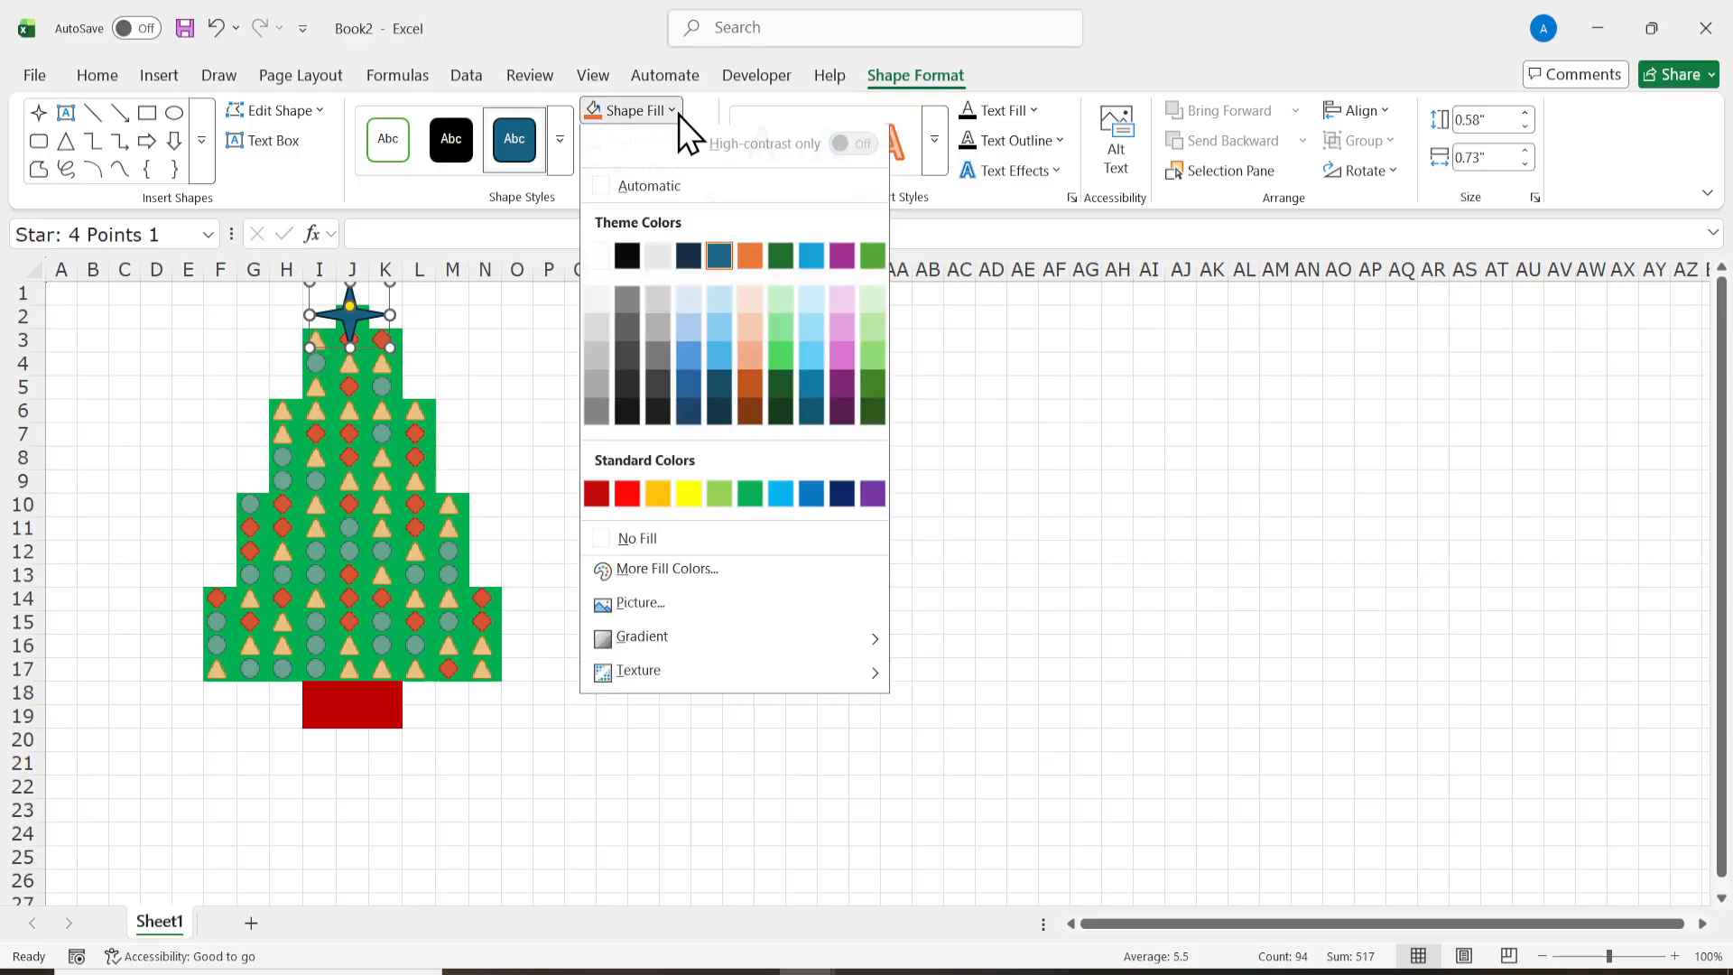
{"action": "left_click", "coordinate": [688, 500]}
{"action": "left_click", "coordinate": [548, 483]}
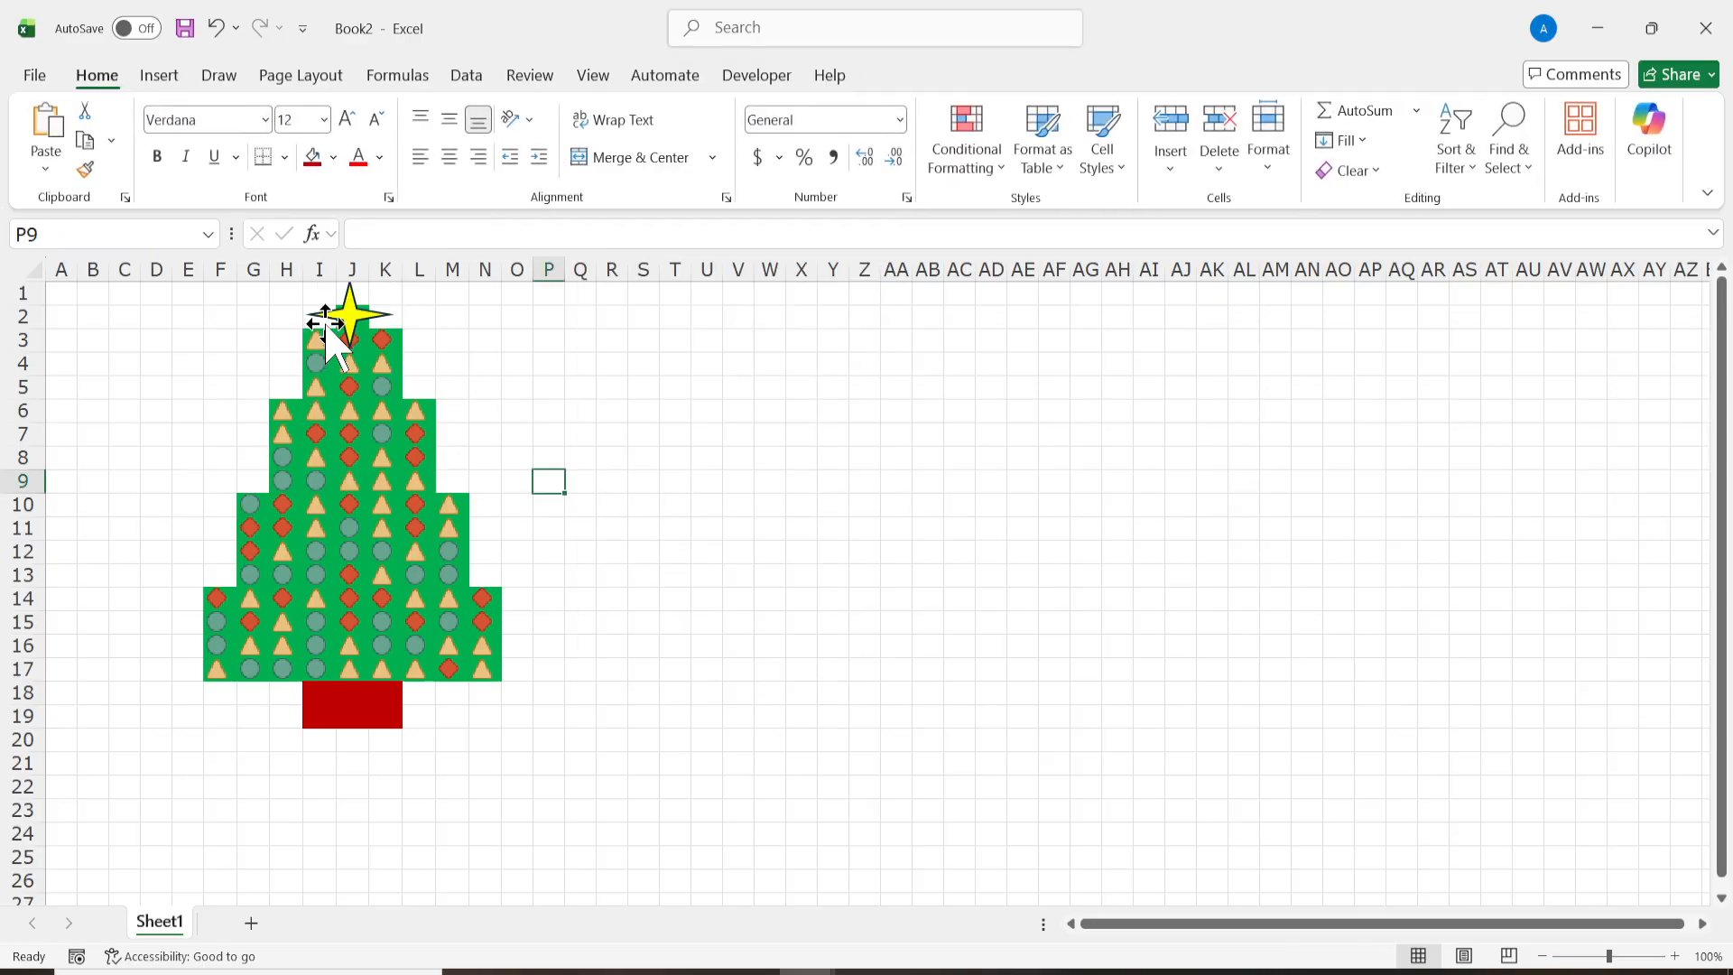
{"action": "left_click", "coordinate": [350, 311]}
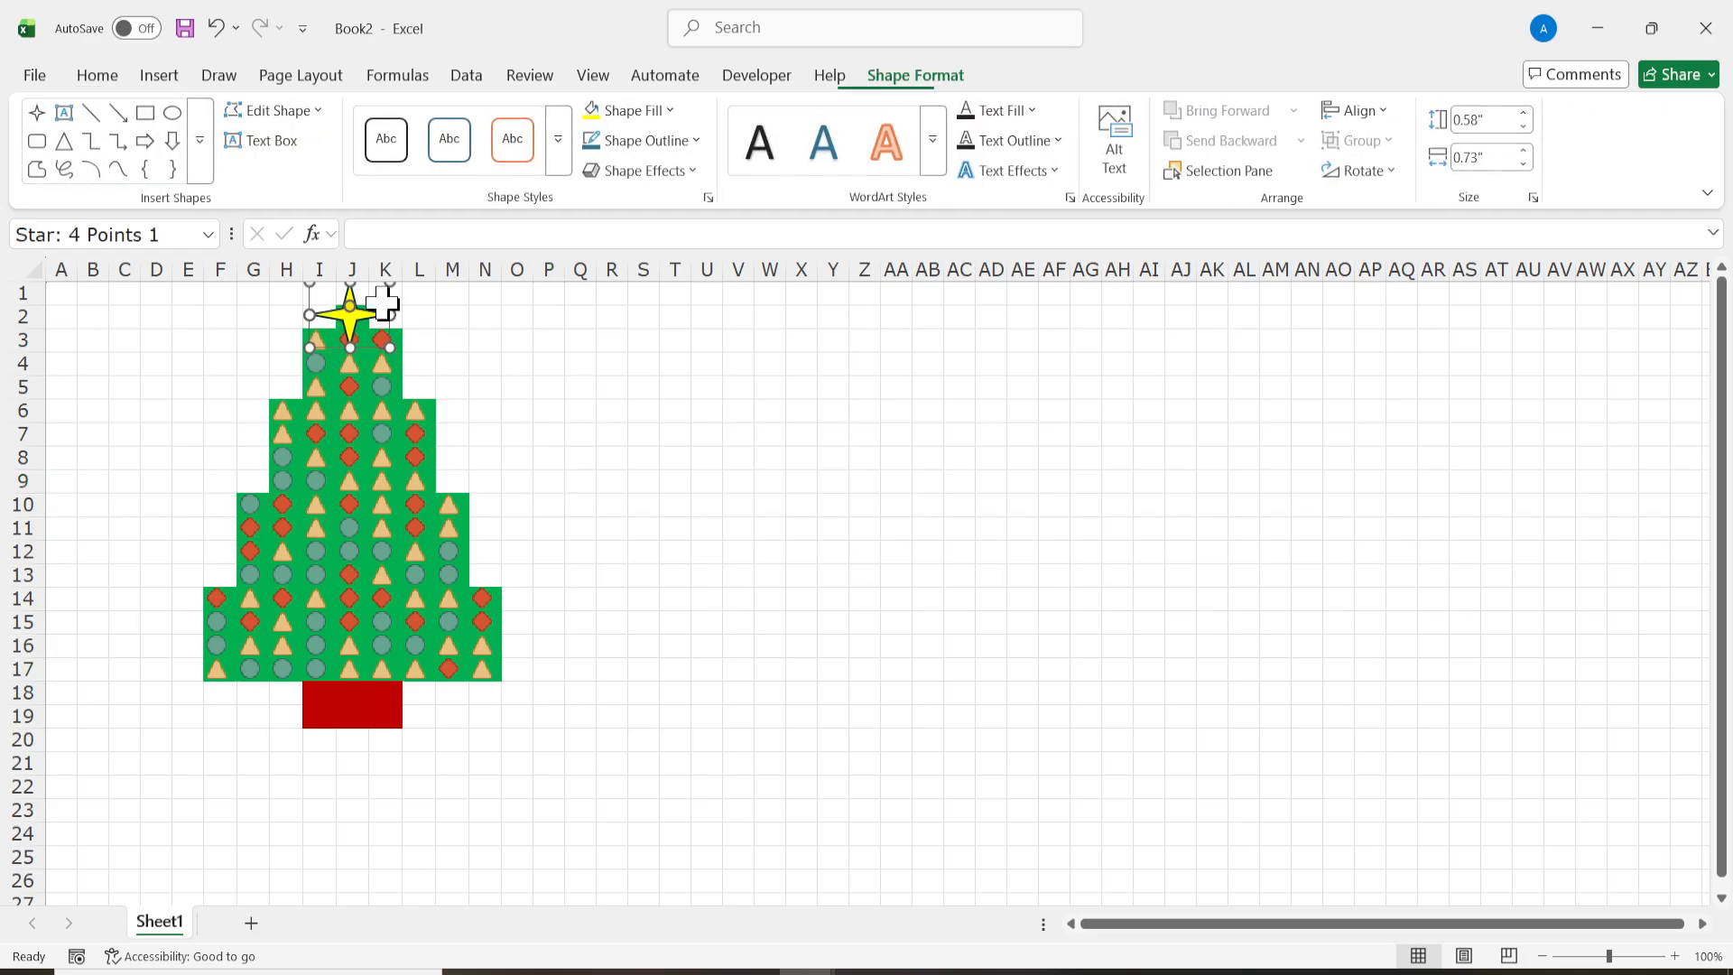
{"action": "left_click", "coordinate": [412, 390]}
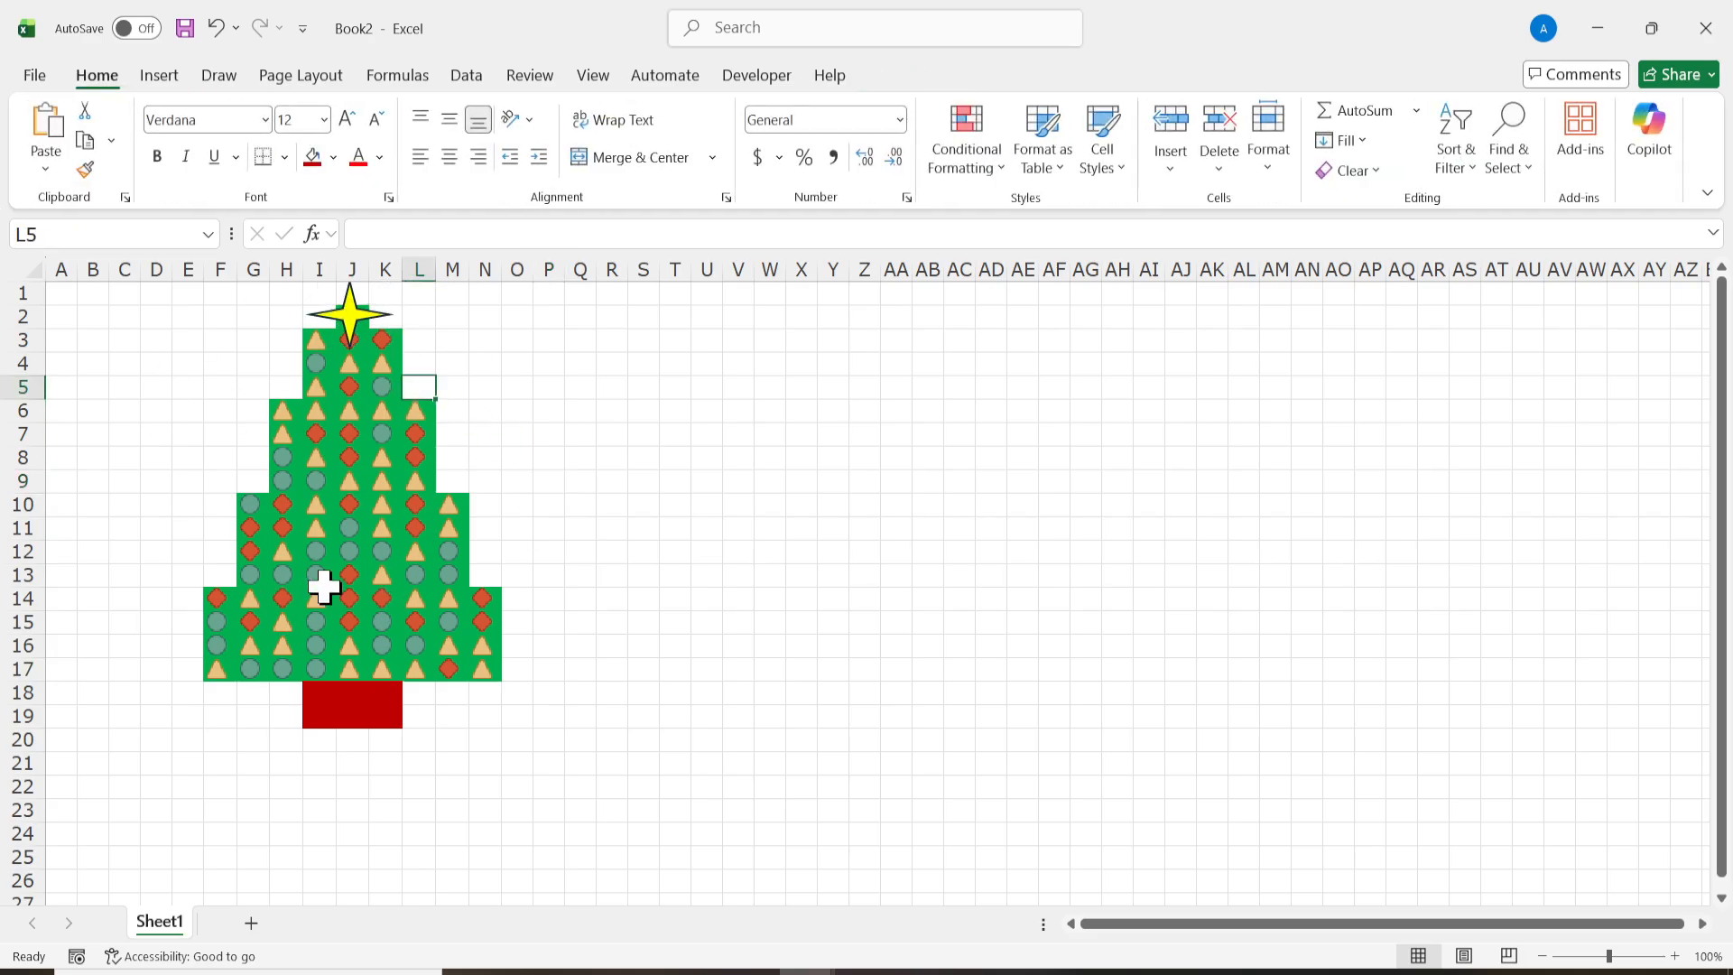
Step: Select empty cell P18 beside the tree and recalculate the sheet repeatedly to reshuffle the random ornament icons
{"action": "left_click", "coordinate": [372, 641]}
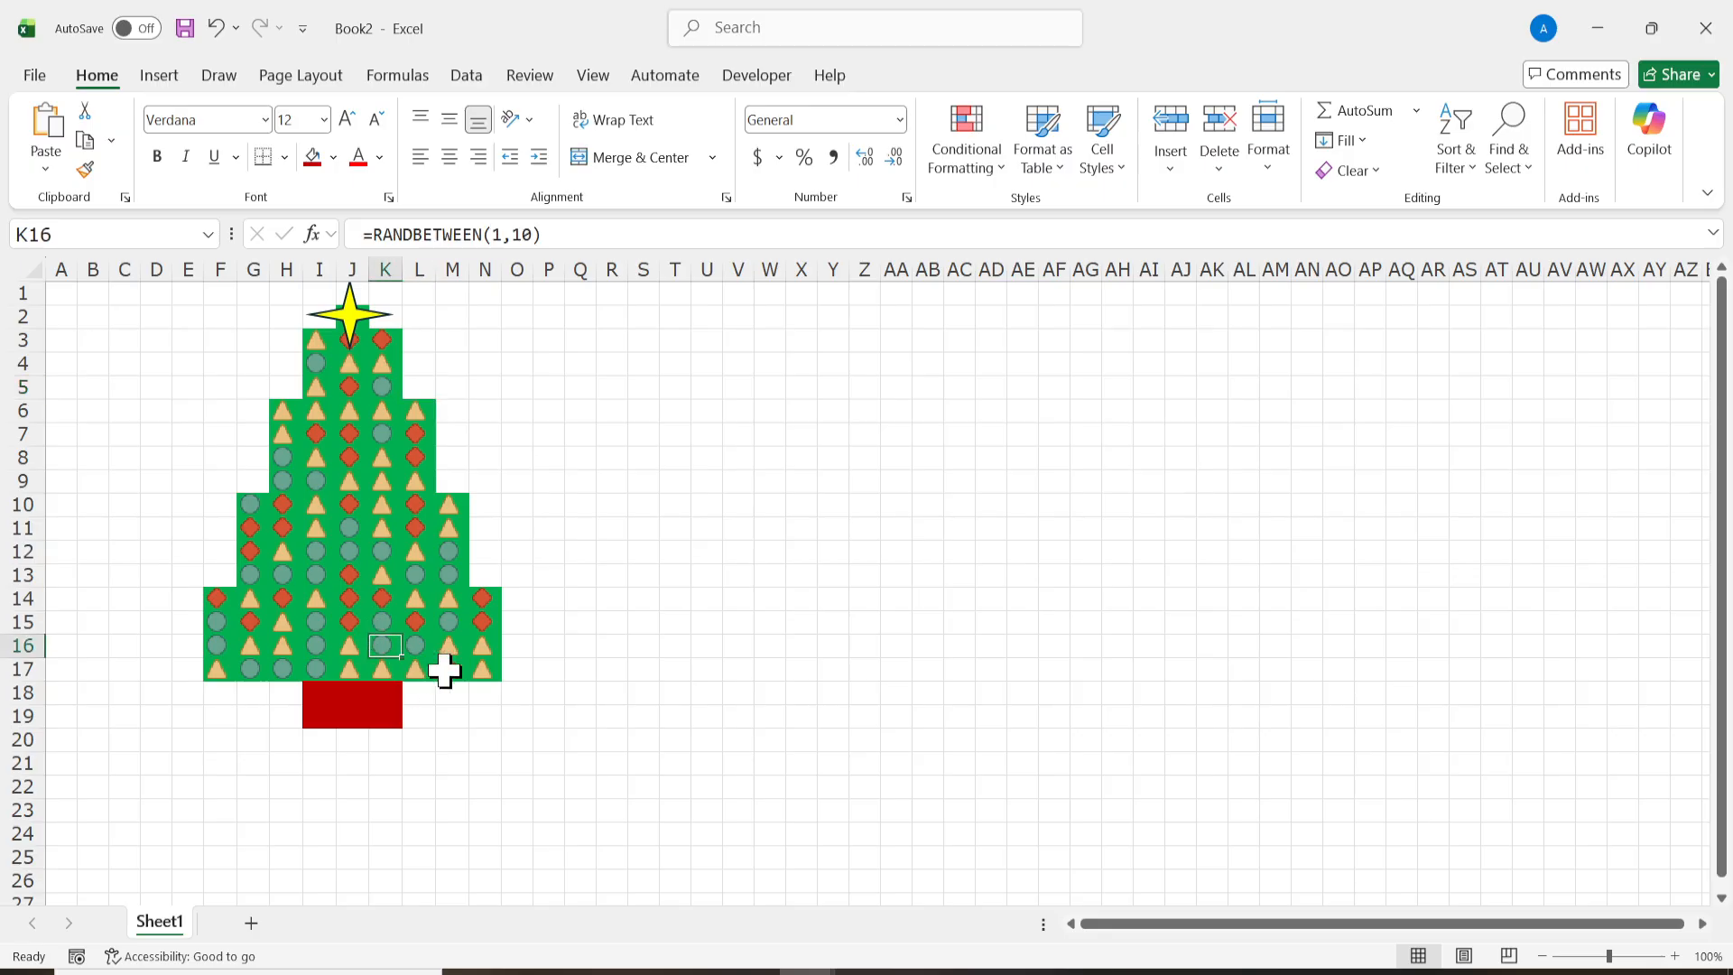
{"action": "left_click", "coordinate": [533, 686]}
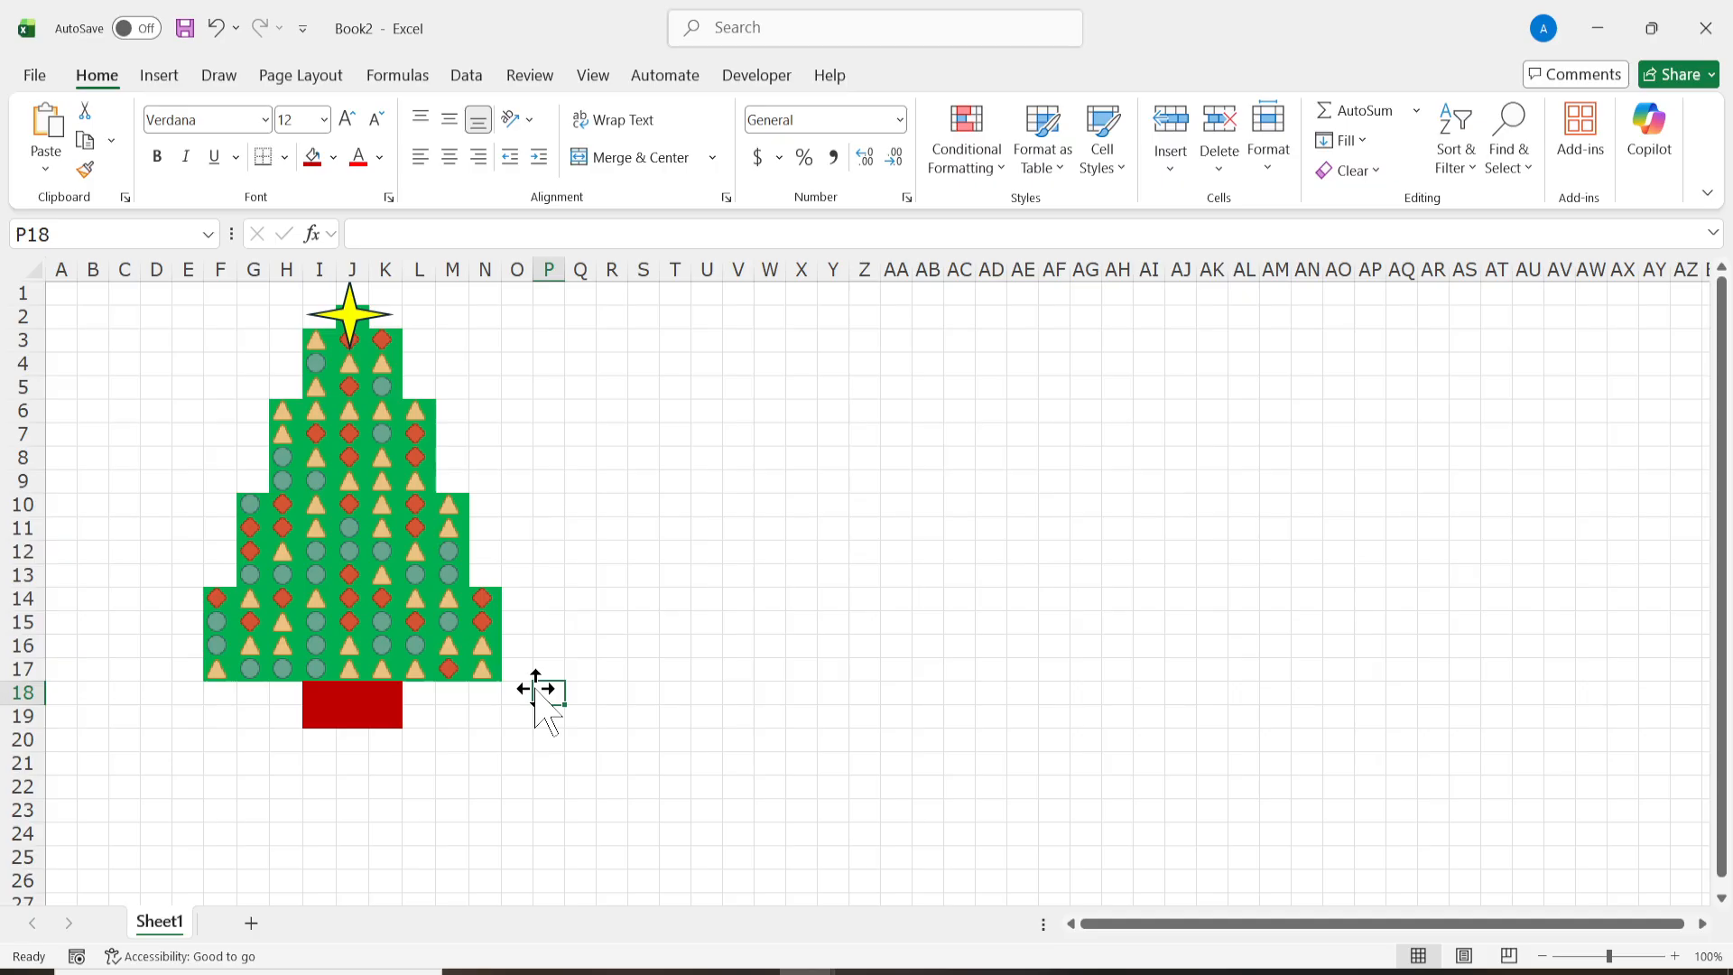
{"action": "key", "text": "F9"}
{"action": "key", "text": "F9"}
{"action": "key", "text": "F9"}
{"action": "key", "text": "F9"}
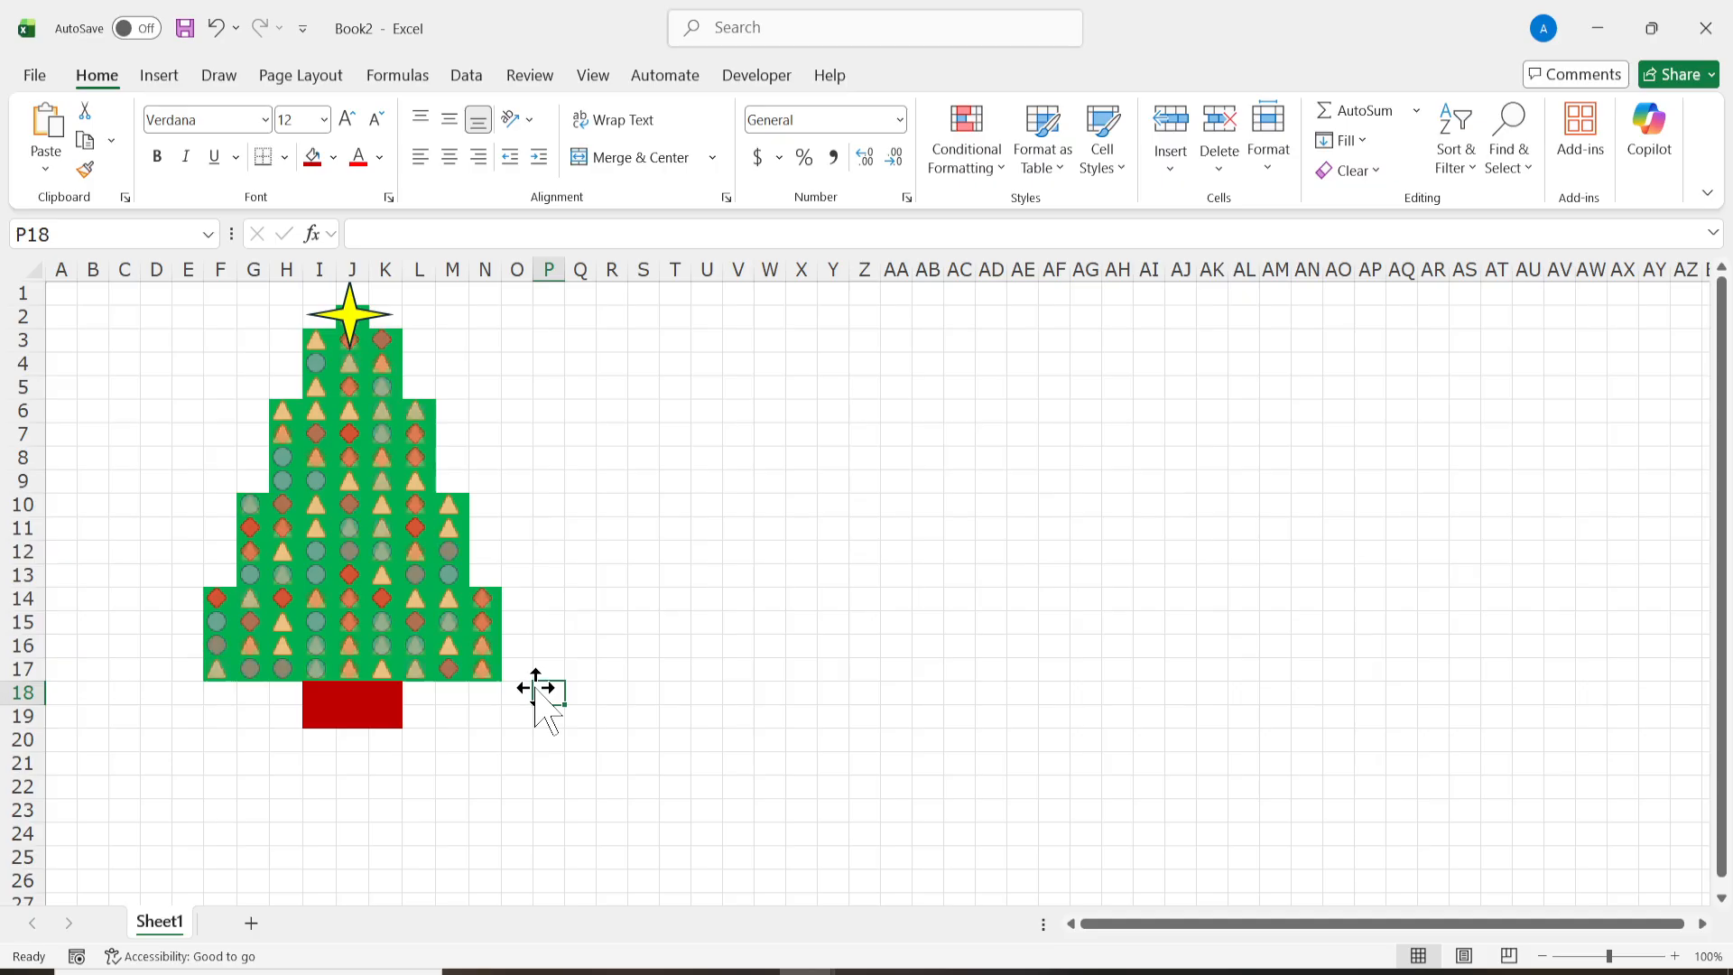
{"action": "key", "text": "F9"}
{"action": "key", "text": "F9"}
{"action": "key", "text": "F9"}
{"action": "key", "text": "F9"}
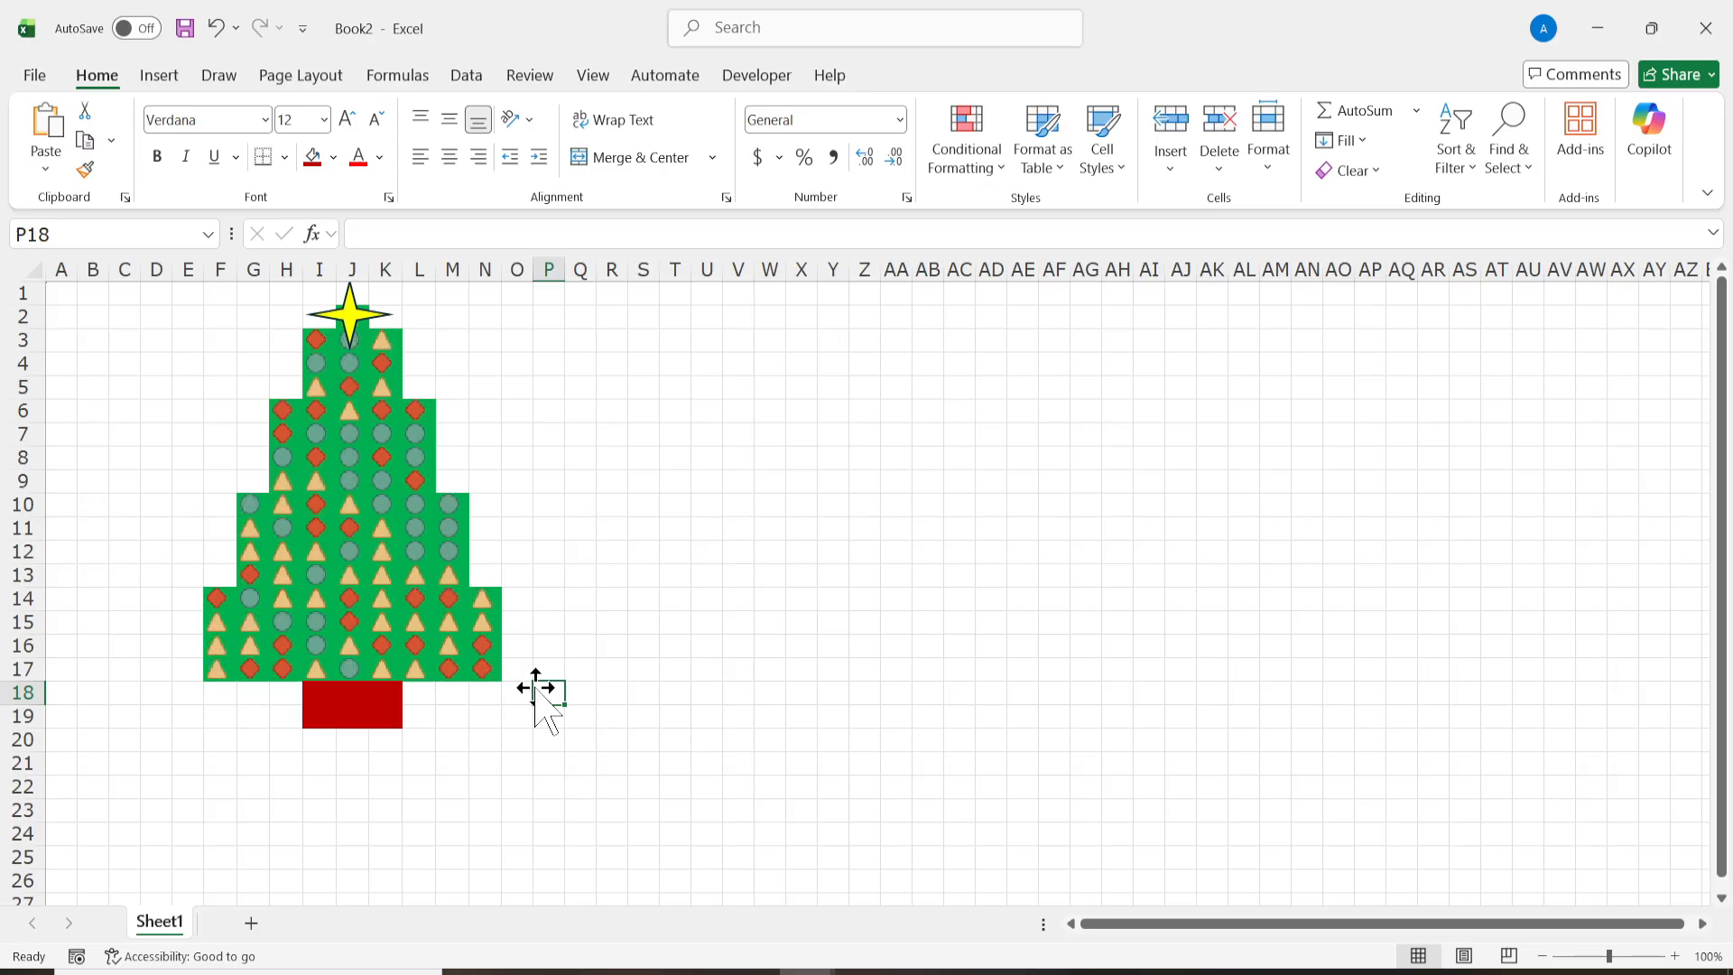
{"action": "key", "text": "F9"}
{"action": "key", "text": "F9"}
{"action": "key", "text": "F9"}
{"action": "key", "text": "F9"}
{"action": "key", "text": "F9"}
{"action": "key", "text": "F9"}
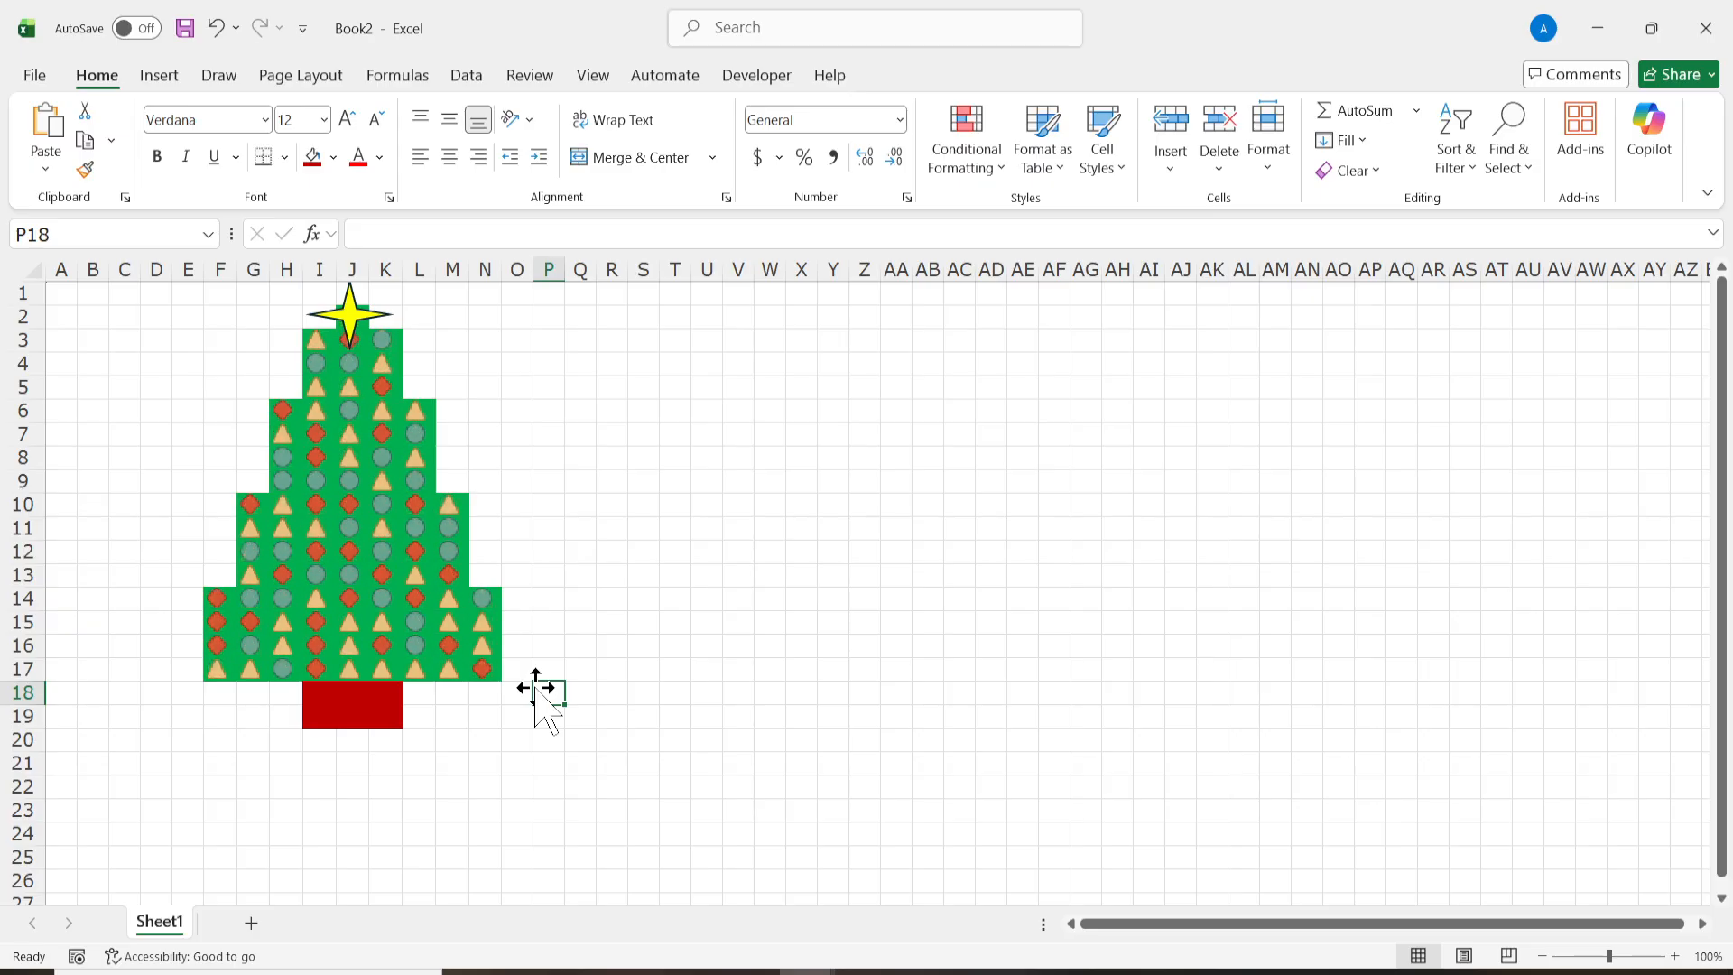